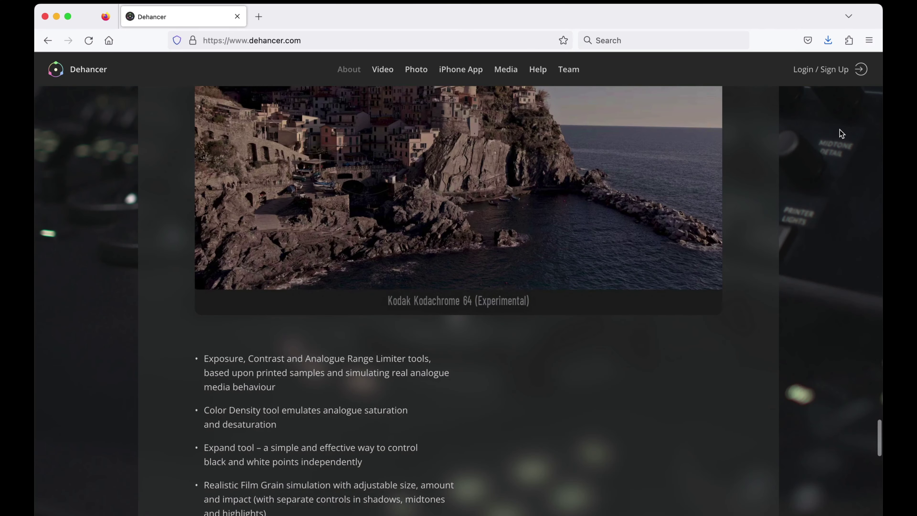
# Step: Scroll the Dehancer About page past the Kodachrome 64 sample to the bulleted feature list
pyautogui.scroll(-2, 839, 130)
pyautogui.scroll(-3, 839, 131)
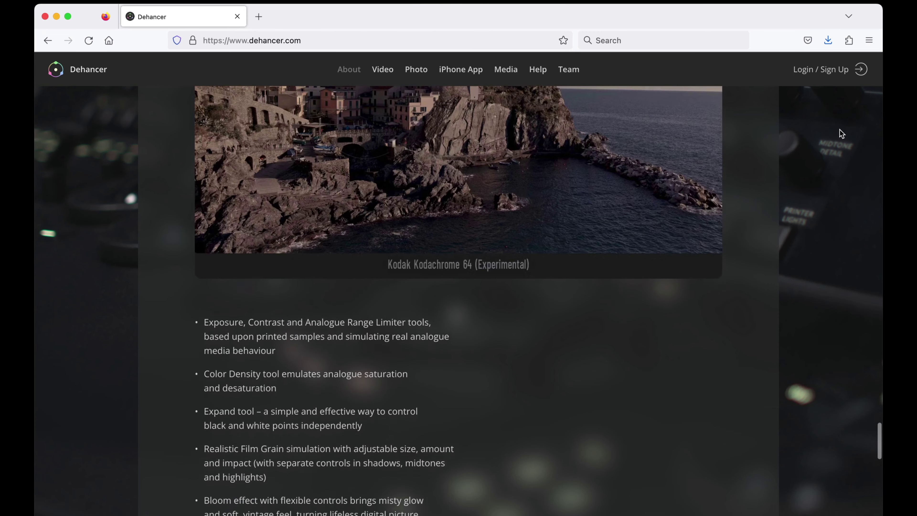
pyautogui.scroll(-3, 839, 130)
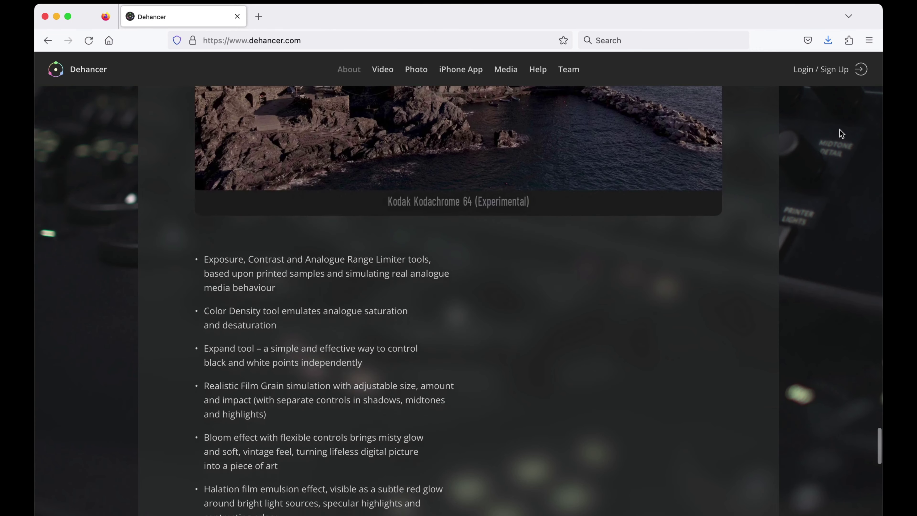
pyautogui.scroll(-3, 839, 130)
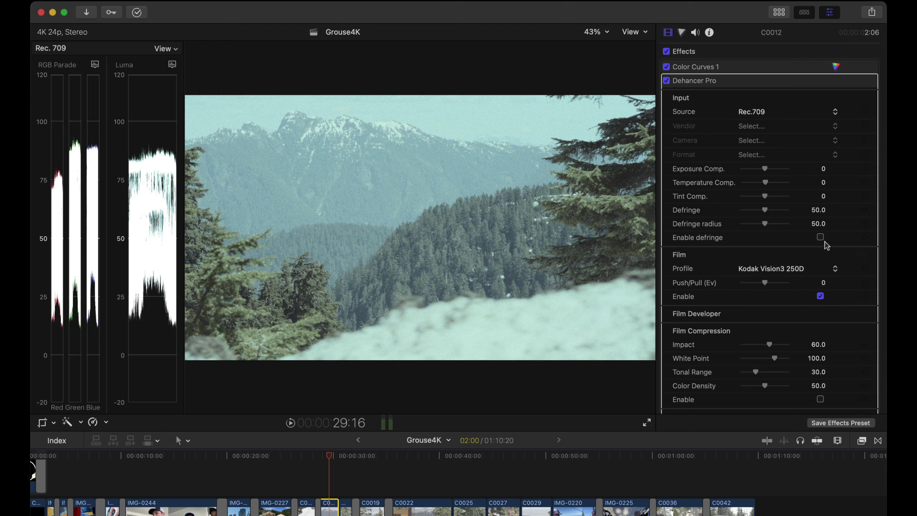
# Step: Set Dehancer Pro's Source to Choose Camera: Sony, Alpha 7 III, HLG2 format
pyautogui.click(836, 118)
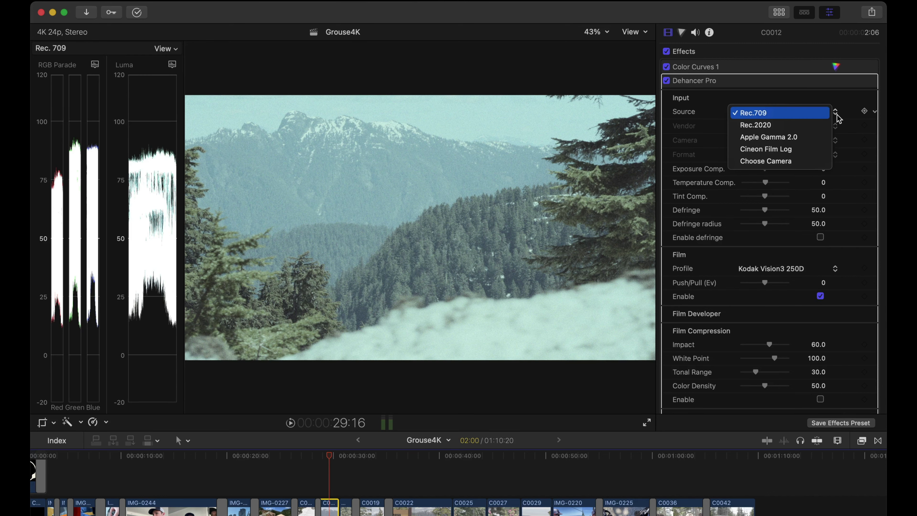
pyautogui.click(808, 161)
pyautogui.click(834, 126)
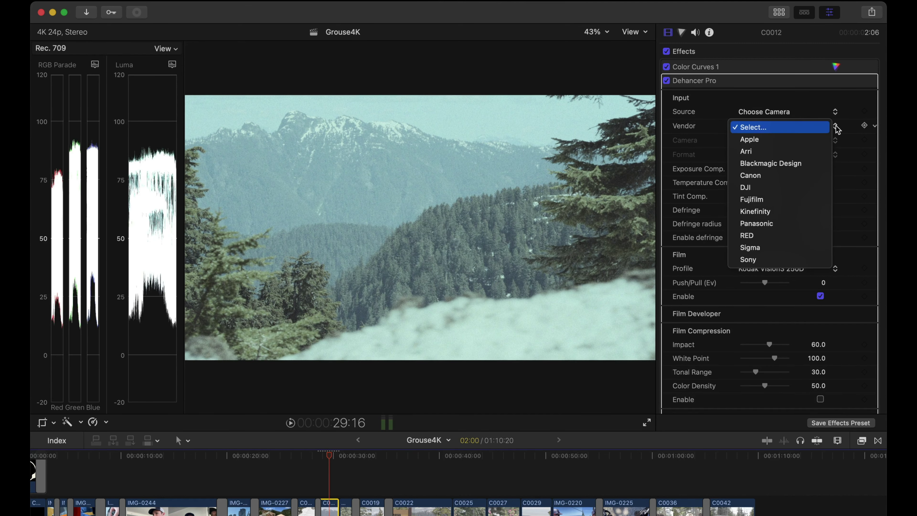
pyautogui.click(762, 259)
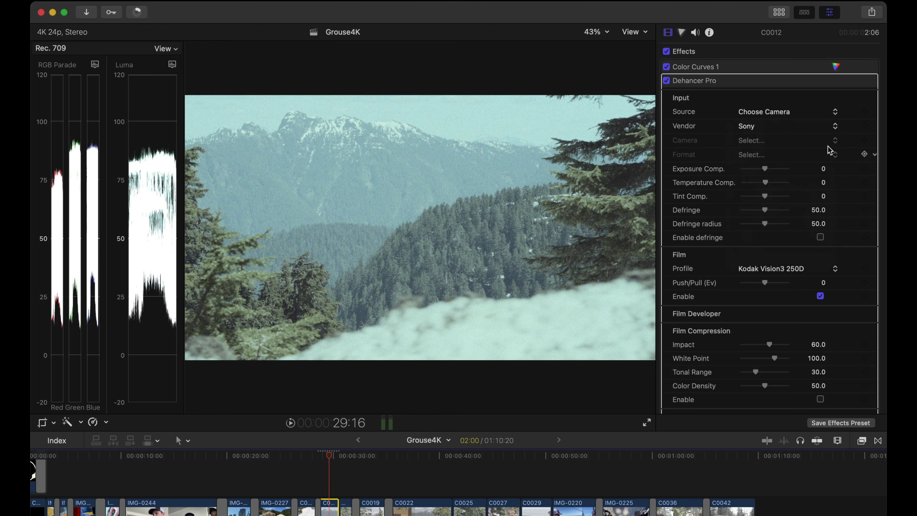
pyautogui.click(835, 141)
pyautogui.click(827, 153)
pyautogui.click(837, 155)
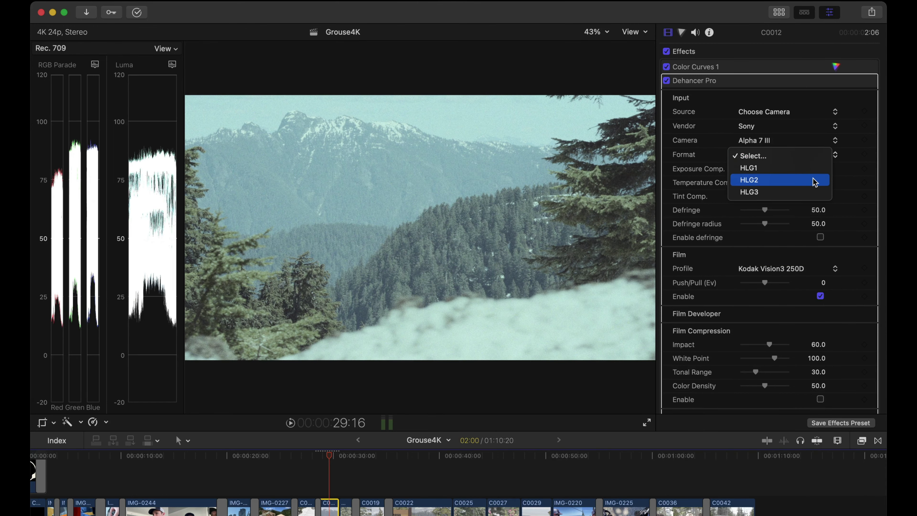
pyautogui.click(814, 182)
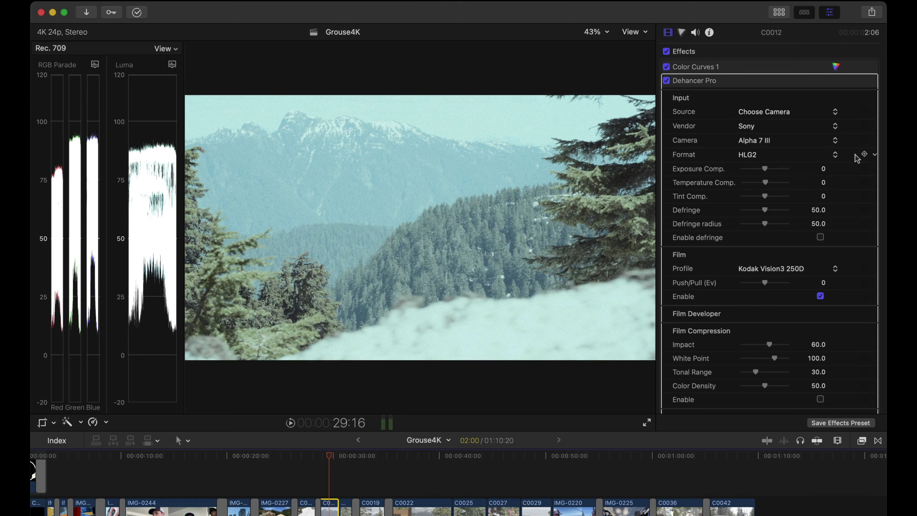
# Step: Set input Exposure compensation to -0.5, Temperature to -6.0 and Tint to 17.0
pyautogui.moveTo(764, 168); pyautogui.dragTo(762, 169)
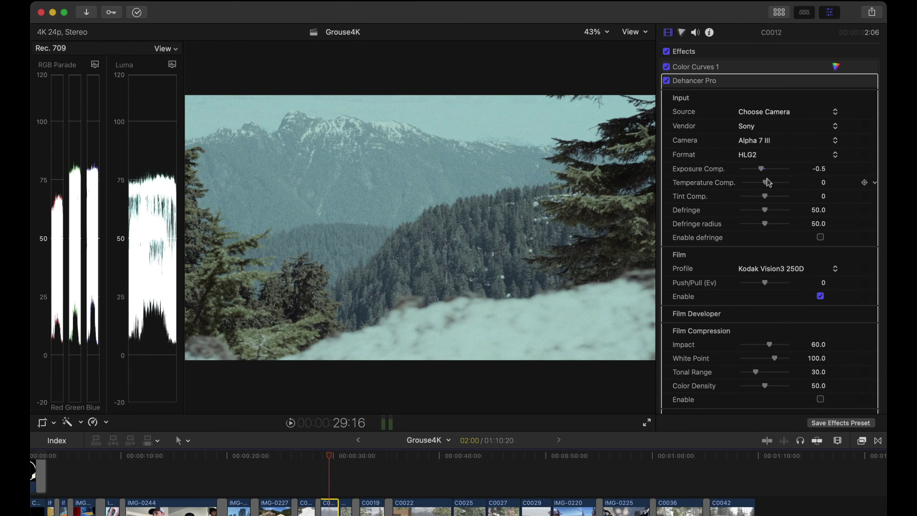
pyautogui.moveTo(766, 183); pyautogui.dragTo(765, 182)
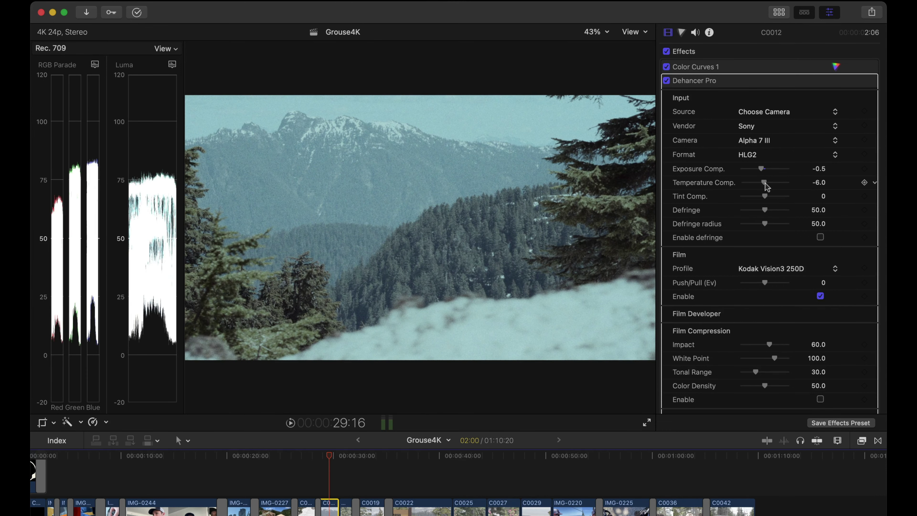
pyautogui.moveTo(766, 195); pyautogui.dragTo(770, 200)
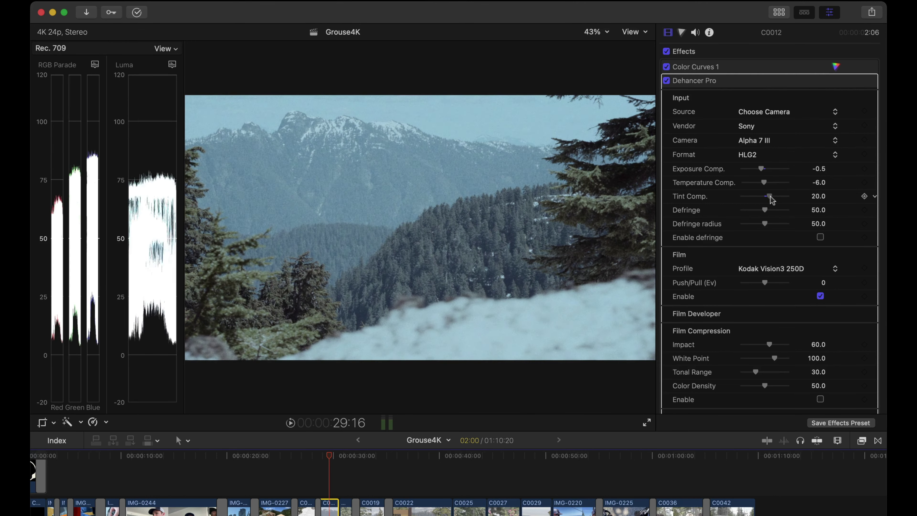
pyautogui.moveTo(770, 199); pyautogui.dragTo(768, 201)
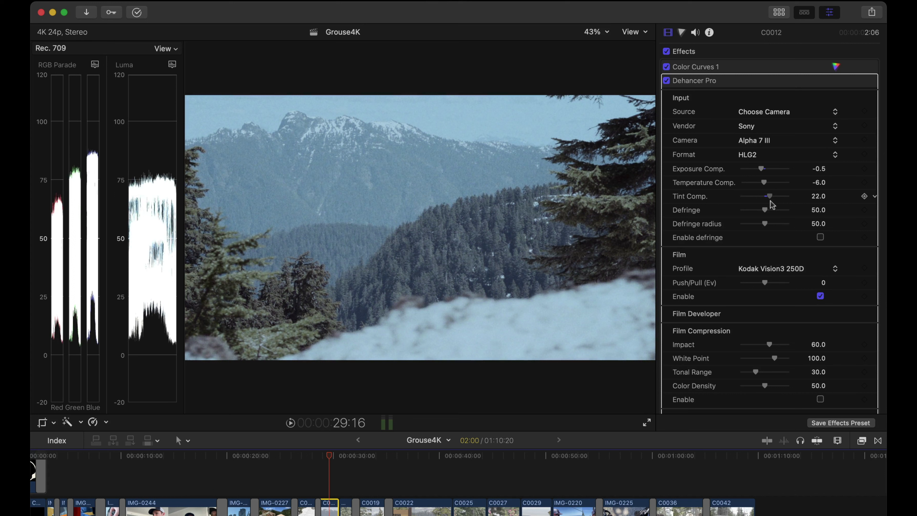
# Step: Set Defringe and its radius to 0 and leave Enable defringe unchecked
pyautogui.click(820, 237)
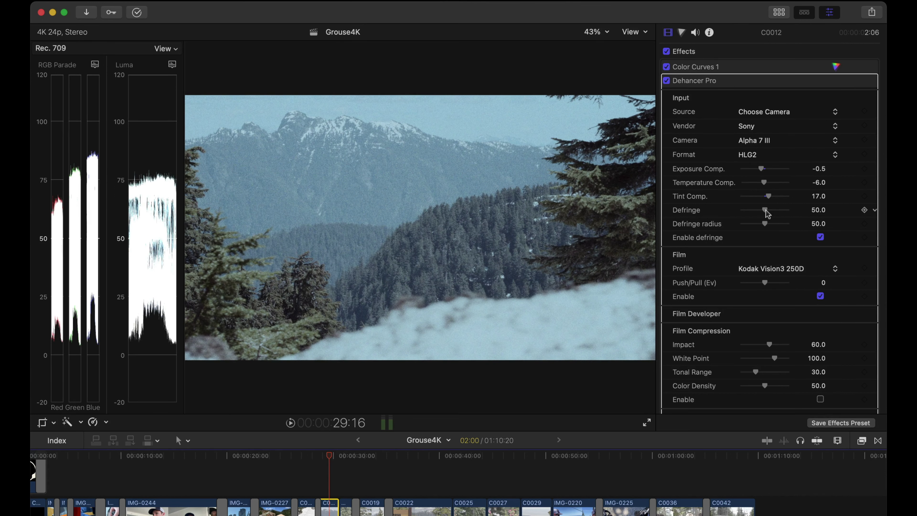
pyautogui.moveTo(765, 209); pyautogui.dragTo(731, 228)
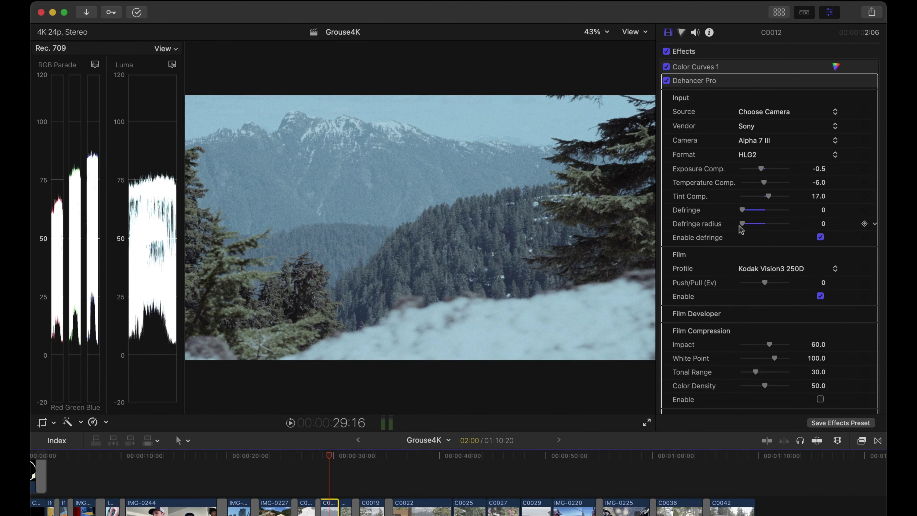
pyautogui.click(820, 237)
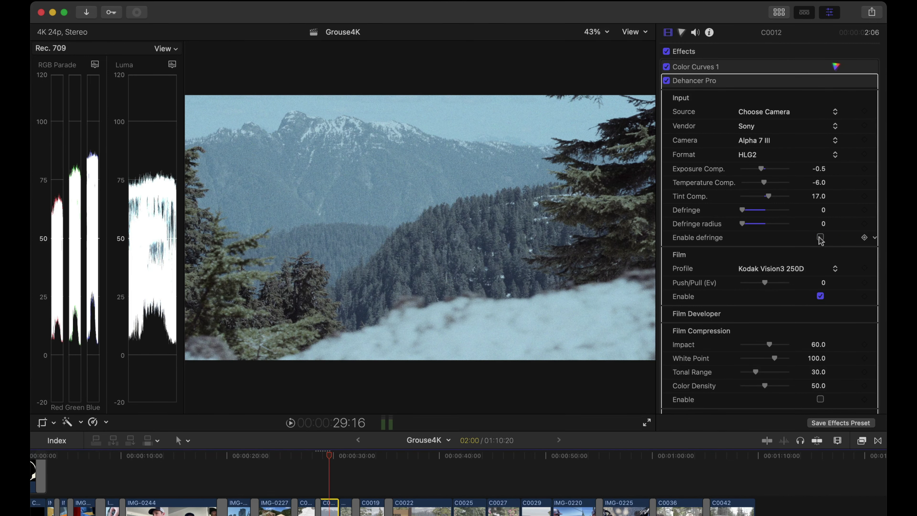
# Step: Pick Kodak Portra 400 in the Film Profile pop-up and set Push/Pull to 0.35 Ev
pyautogui.scroll(-3, 810, 242)
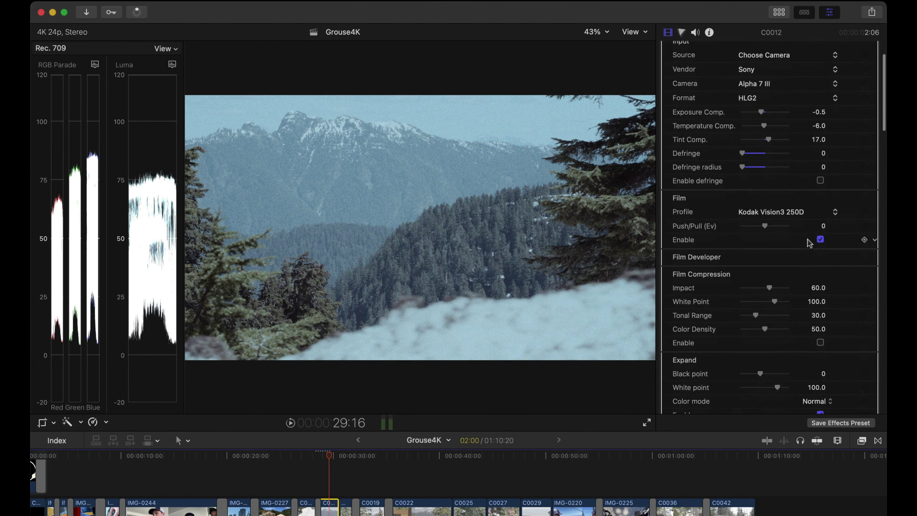
pyautogui.scroll(-2, 808, 240)
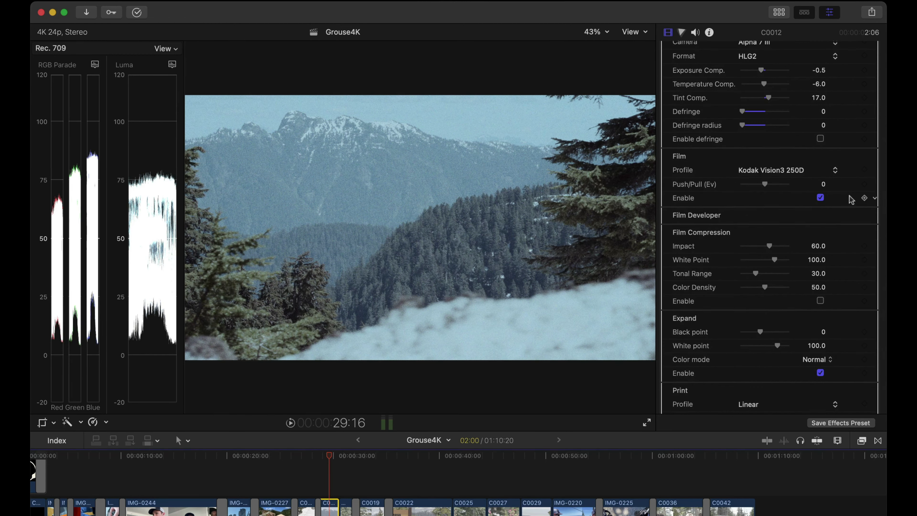
pyautogui.click(760, 70)
pyautogui.click(834, 170)
pyautogui.scroll(15, 835, 173)
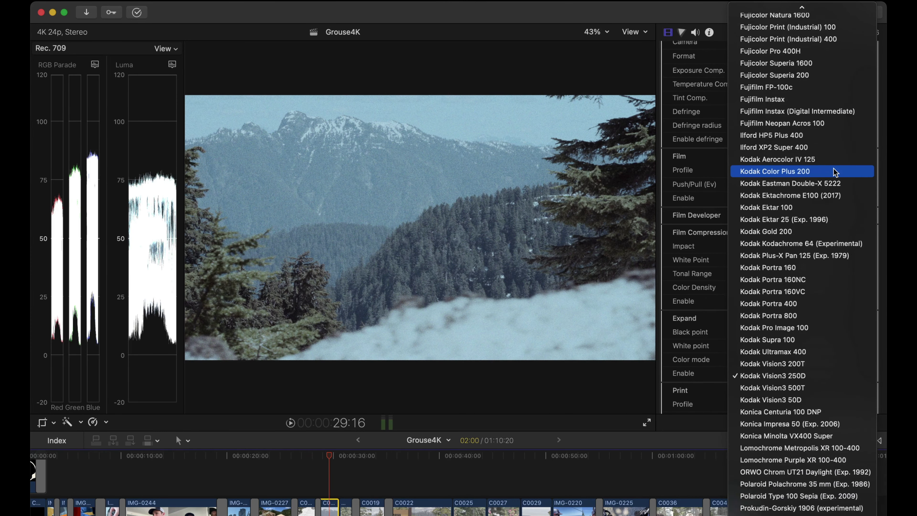
pyautogui.scroll(2, 835, 172)
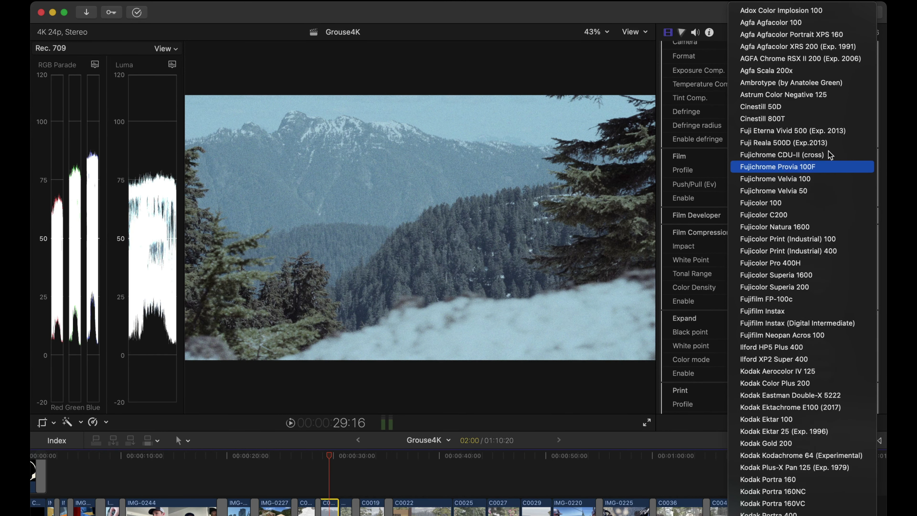
pyautogui.scroll(-6, 820, 47)
pyautogui.scroll(-4, 820, 46)
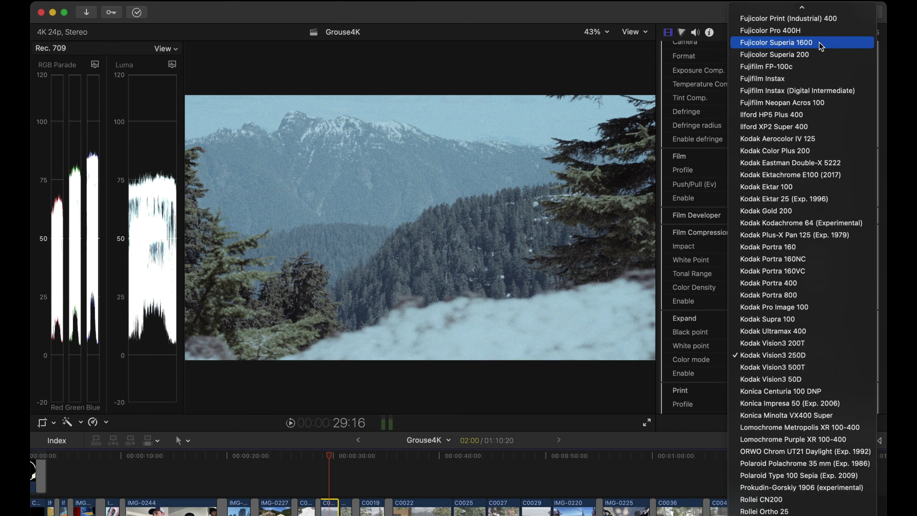
pyautogui.scroll(5, 801, 404)
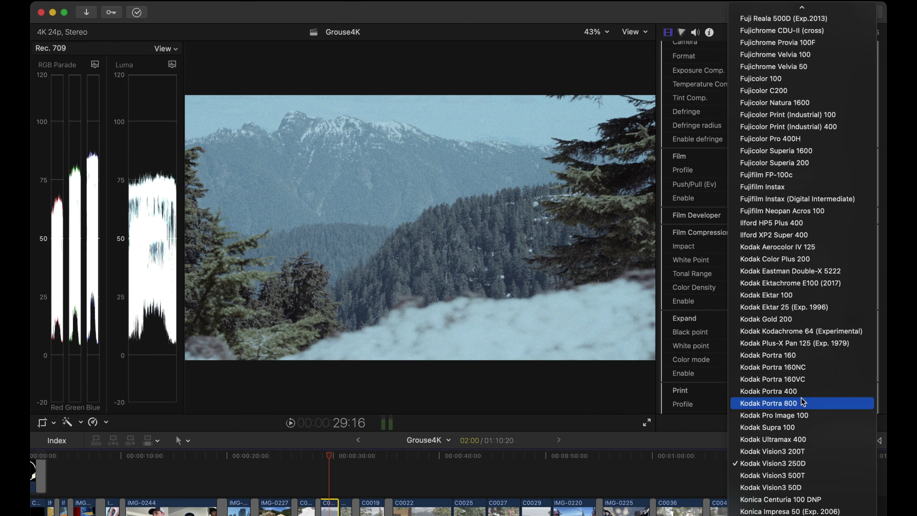
pyautogui.click(806, 397)
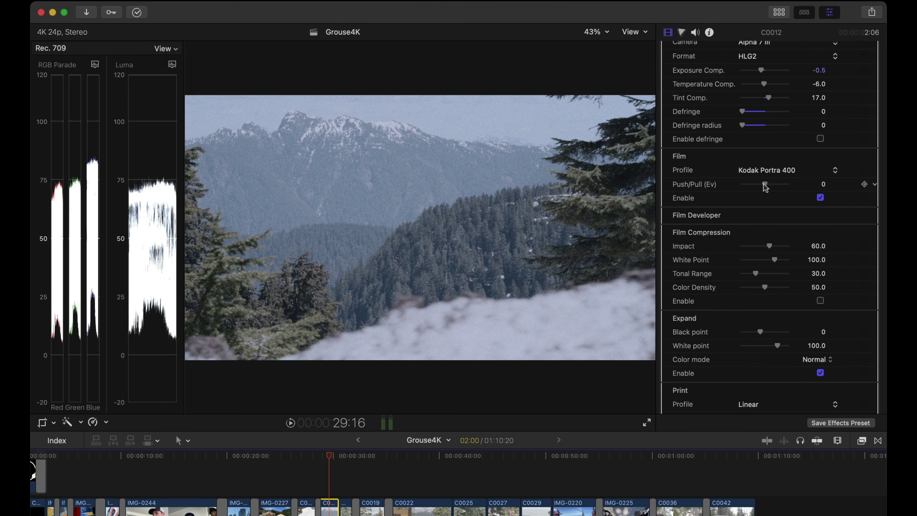
pyautogui.moveTo(763, 184)
pyautogui.mouseDown()
pyautogui.moveTo(734, 184)
pyautogui.moveTo(801, 186)
pyautogui.moveTo(758, 186)
pyautogui.moveTo(781, 185)
pyautogui.moveTo(770, 185)
pyautogui.mouseUp()
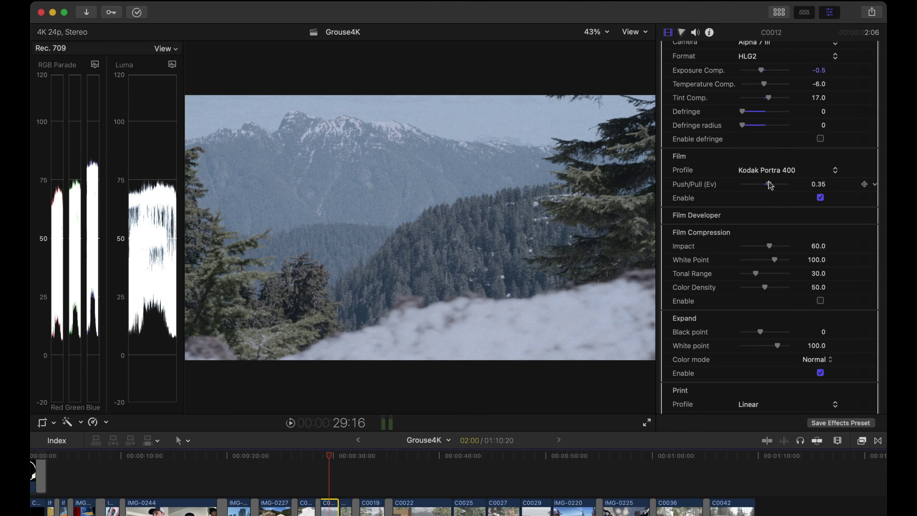
# Step: Reset Push/Pull to 0 and try Lomochrome Metropolis XR 100-400 as the film profile
pyautogui.click(812, 186)
pyautogui.write('0')
pyautogui.press('Return')
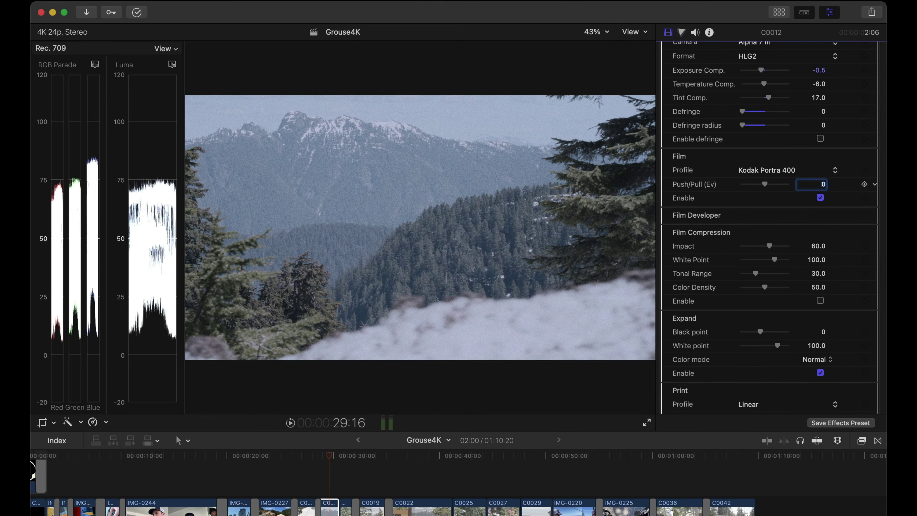
pyautogui.scroll(4, 845, 167)
pyautogui.scroll(4, 845, 167)
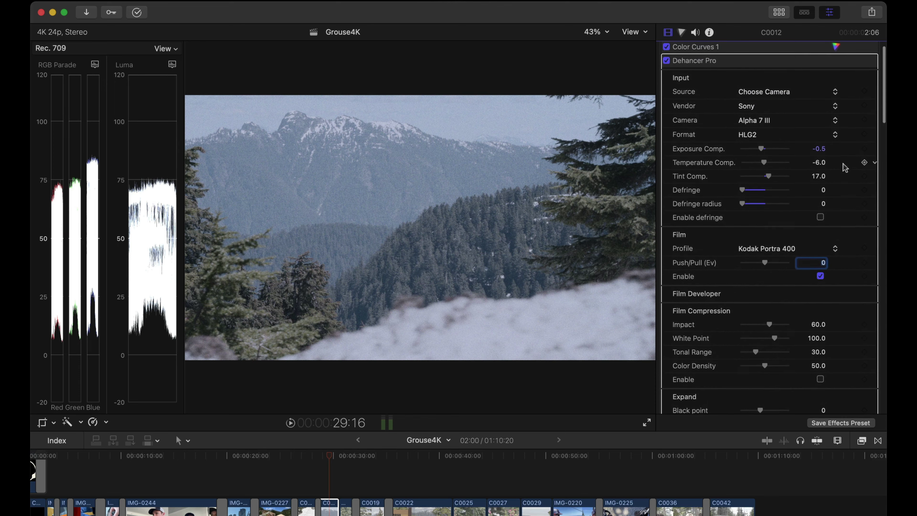
pyautogui.click(830, 248)
pyautogui.click(793, 395)
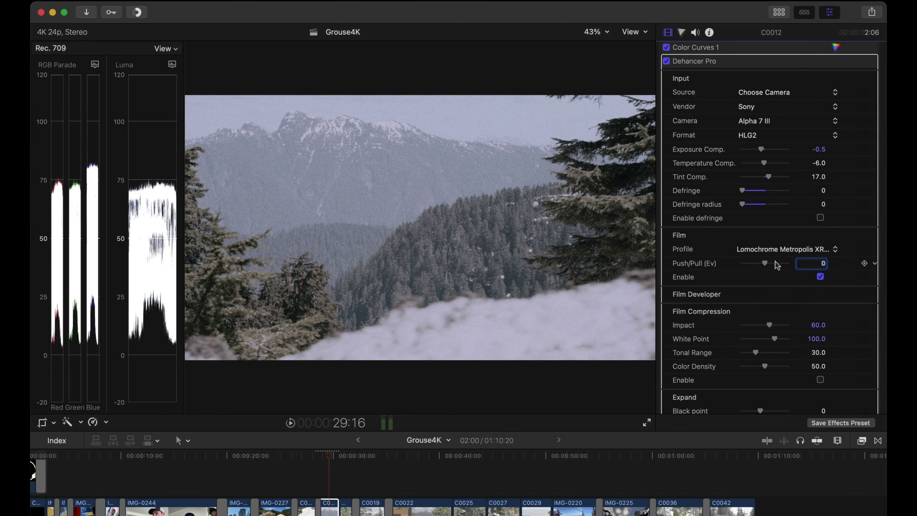
# Step: Push the Lomochrome film development to 1.0 Ev
pyautogui.moveTo(764, 263); pyautogui.dragTo(771, 261)
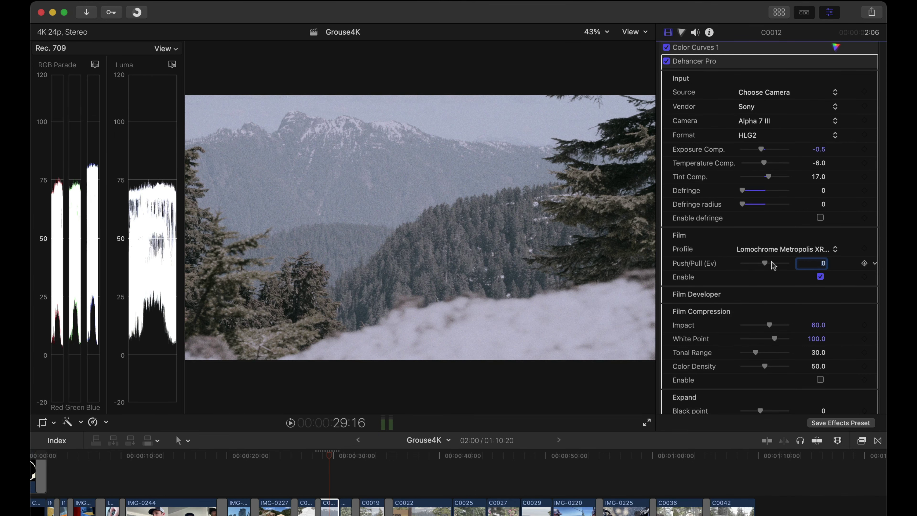
pyautogui.click(809, 262)
pyautogui.write('1')
pyautogui.press('Return')
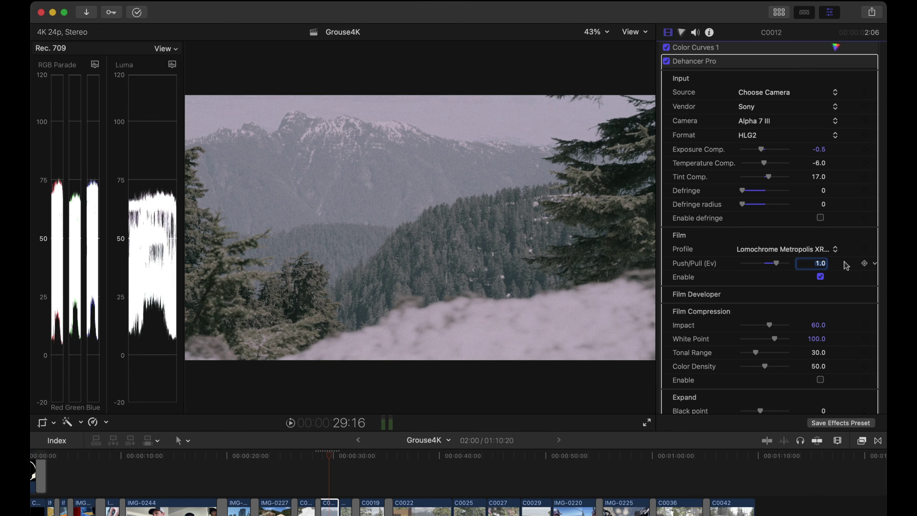
pyautogui.press('Tab')
# Step: Try Kodak Ultramax 400, then settle on Kodak Portra 400 as the film profile
pyautogui.click(830, 249)
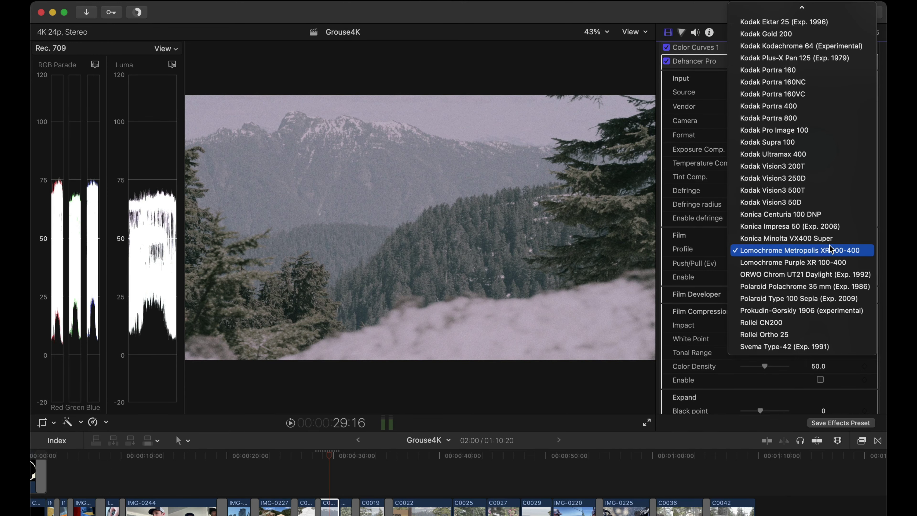
pyautogui.click(809, 155)
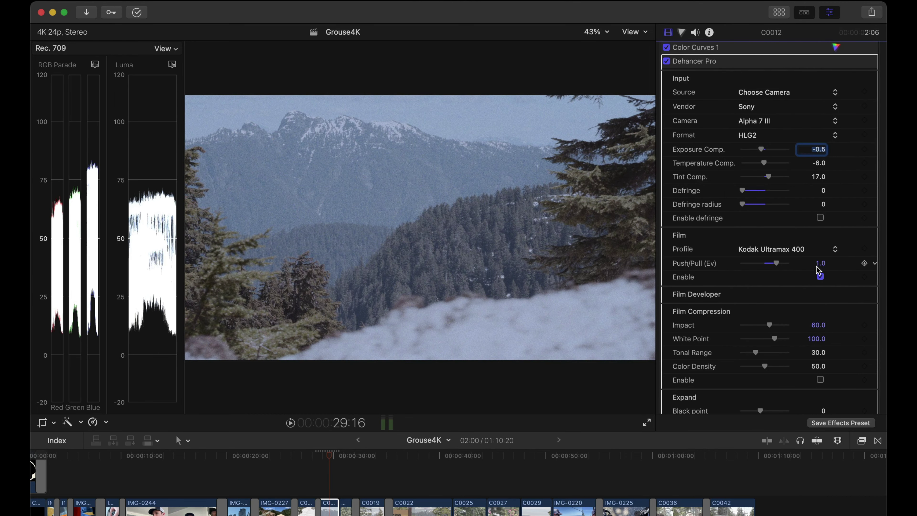
pyautogui.click(831, 249)
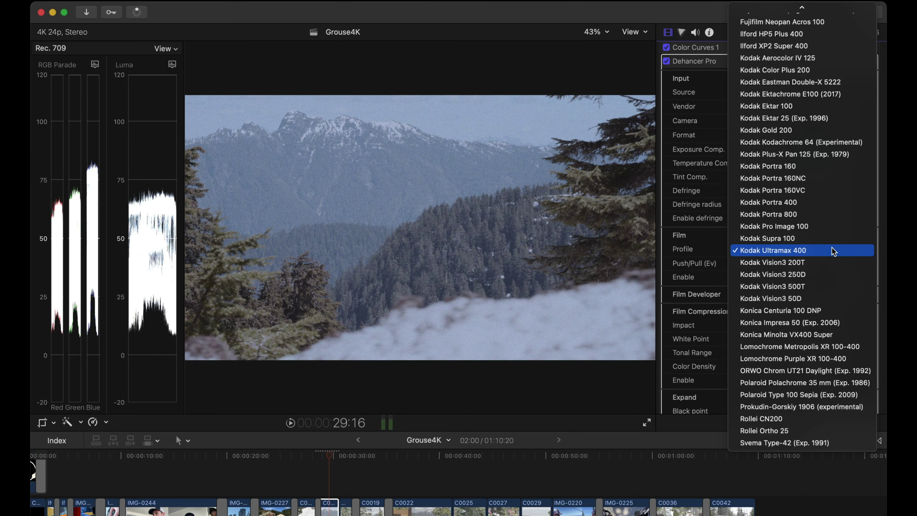
pyautogui.click(826, 202)
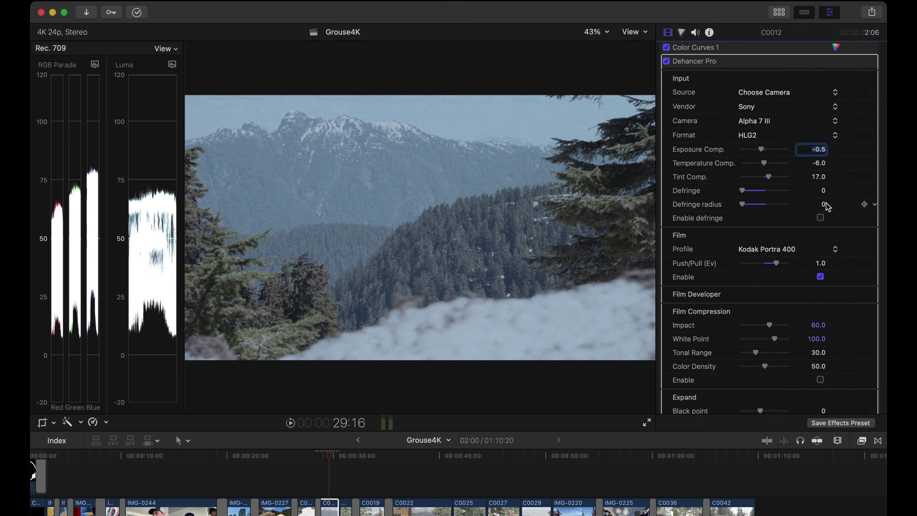
# Step: Test Push/Pull at -0.8, then return it to 0
pyautogui.click(818, 263)
pyautogui.write('0')
pyautogui.press('Return')
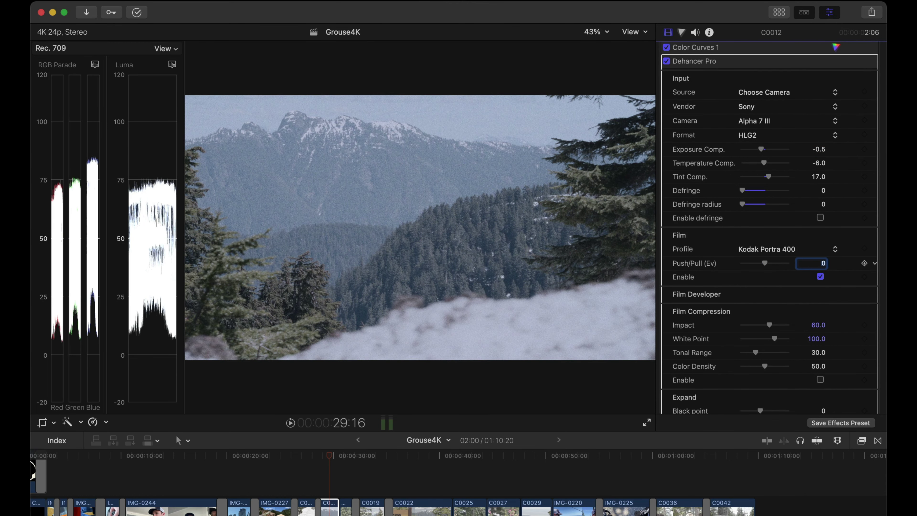
pyautogui.write('-0.8')
pyautogui.press('Return')
pyautogui.press('Tab')
pyautogui.click(820, 263)
pyautogui.write('0')
pyautogui.press('Return')
# Step: Show the Film Developer settings and tick its Enable box
pyautogui.click(819, 297)
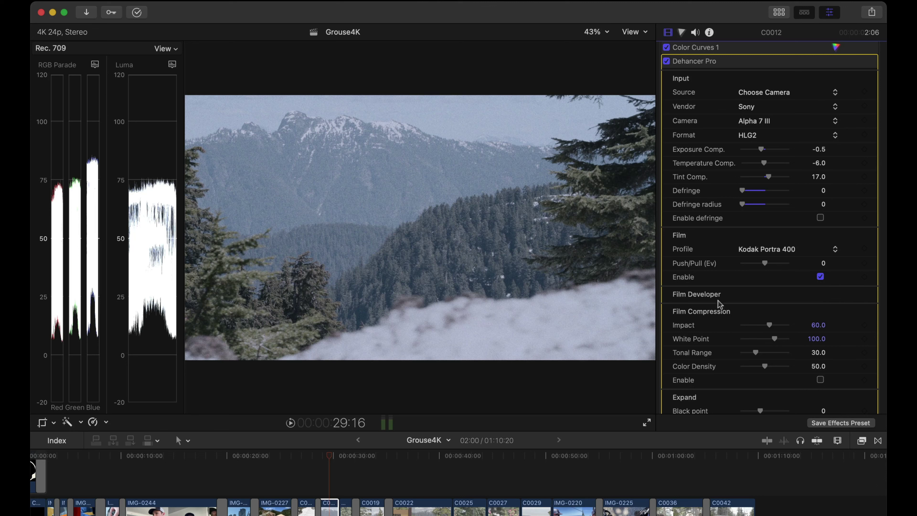
pyautogui.click(856, 293)
pyautogui.scroll(-5, 857, 295)
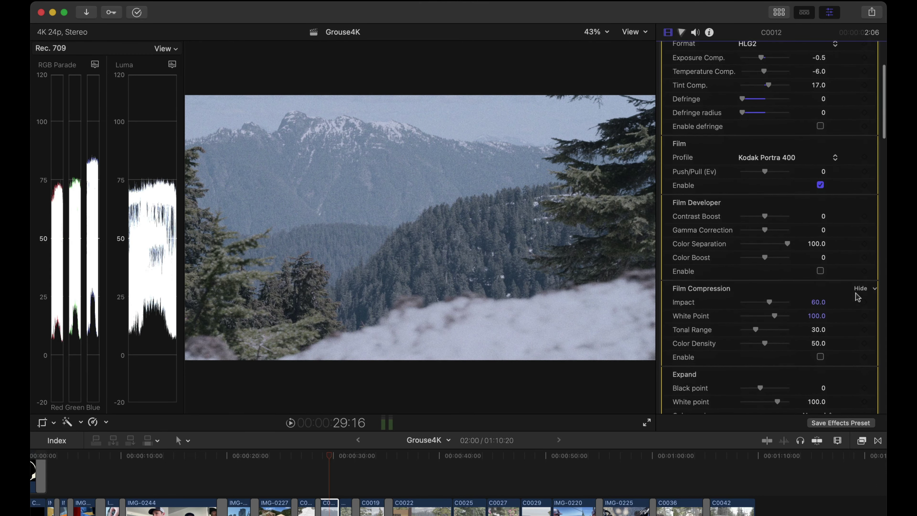
pyautogui.scroll(-1, 857, 296)
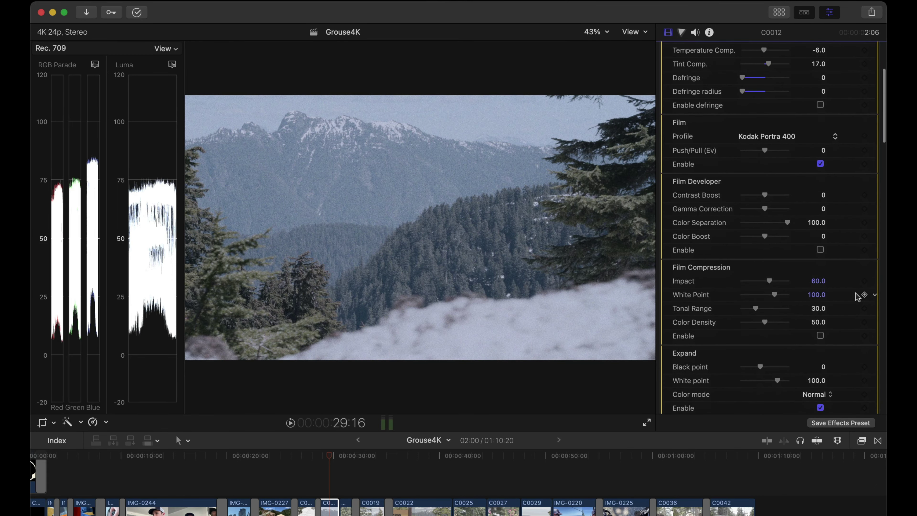
pyautogui.click(820, 250)
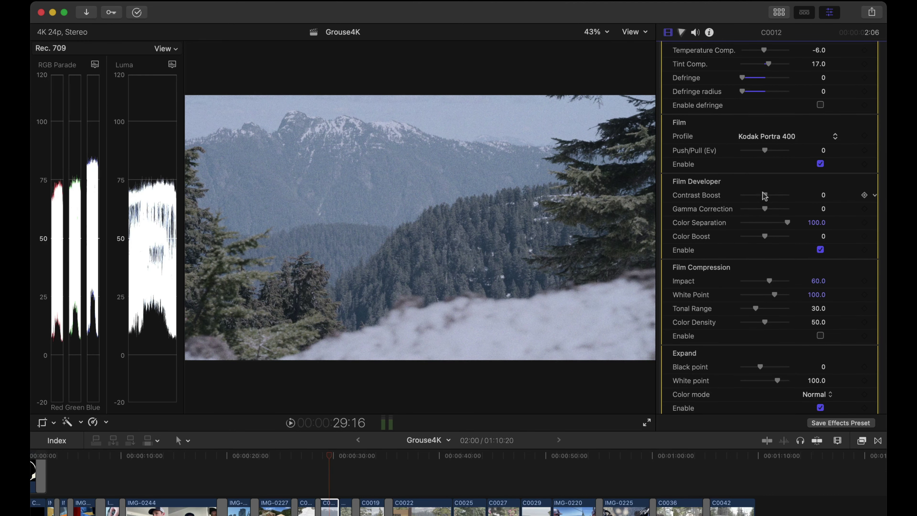
# Step: Set Contrast Boost to 24 and Color Boost to 20, keeping Color Separation at 100
pyautogui.moveTo(765, 195)
pyautogui.mouseDown()
pyautogui.moveTo(776, 195)
pyautogui.moveTo(750, 196)
pyautogui.moveTo(770, 195)
pyautogui.mouseUp()
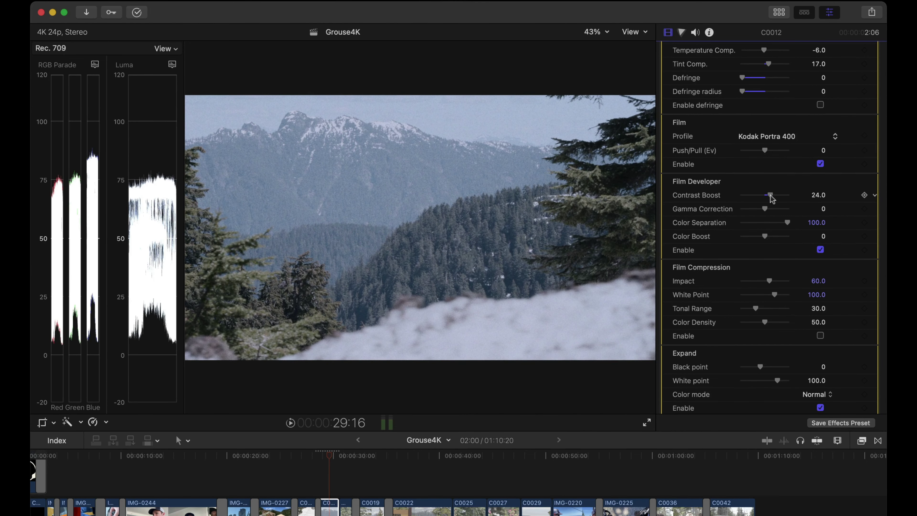
pyautogui.moveTo(764, 208)
pyautogui.mouseDown()
pyautogui.moveTo(788, 210)
pyautogui.moveTo(717, 207)
pyautogui.moveTo(788, 214)
pyautogui.moveTo(754, 214)
pyautogui.moveTo(765, 217)
pyautogui.mouseUp()
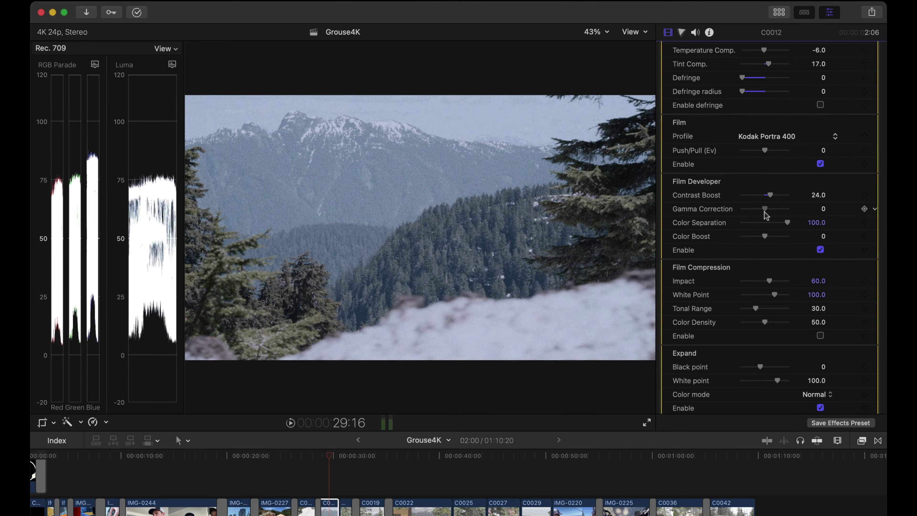
pyautogui.moveTo(787, 223); pyautogui.dragTo(781, 241)
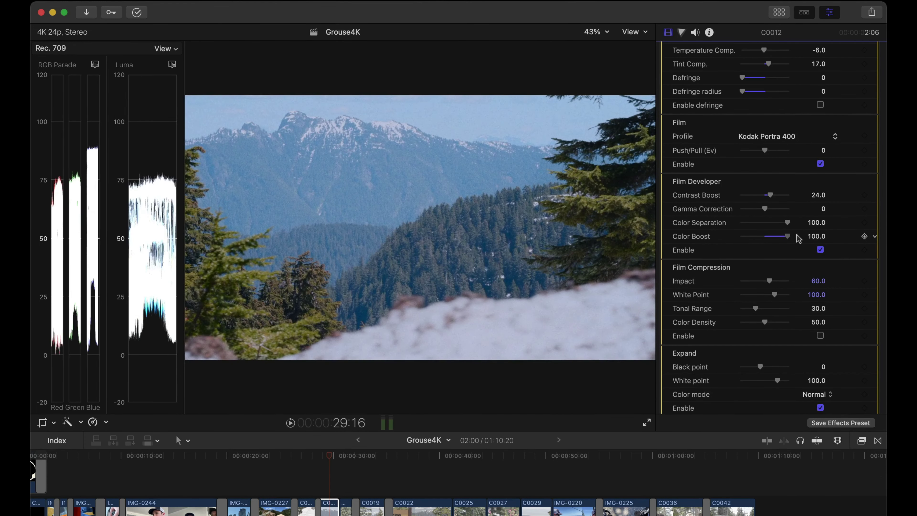
pyautogui.moveTo(787, 236)
pyautogui.mouseDown()
pyautogui.moveTo(735, 238)
pyautogui.moveTo(780, 237)
pyautogui.moveTo(770, 240)
pyautogui.mouseUp()
# Step: Enable Film Compression with White Point 55, Tonal Range 50 and Color Density 70
pyautogui.scroll(-5, 769, 237)
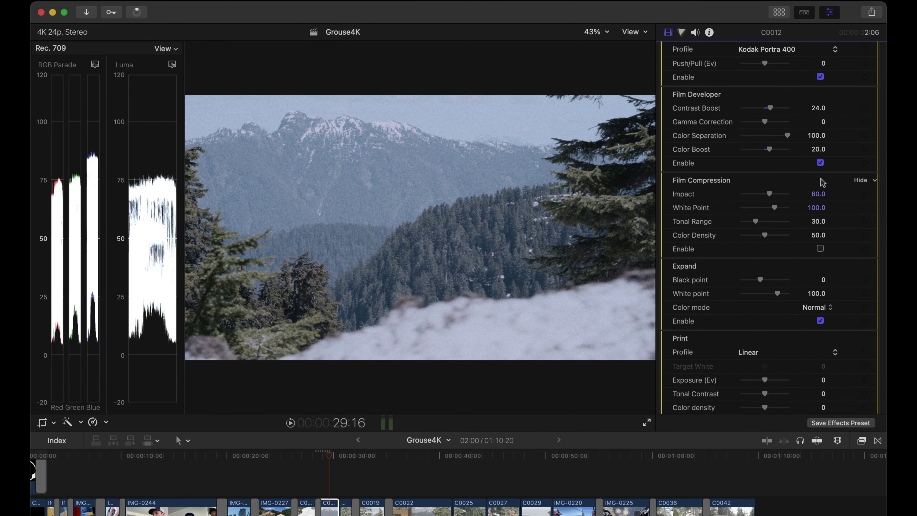
pyautogui.click(820, 249)
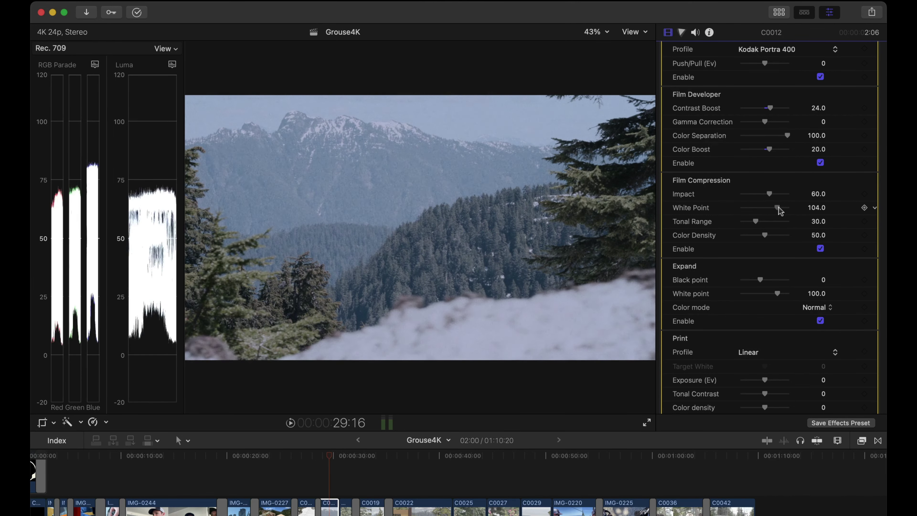
pyautogui.moveTo(776, 208); pyautogui.dragTo(747, 214)
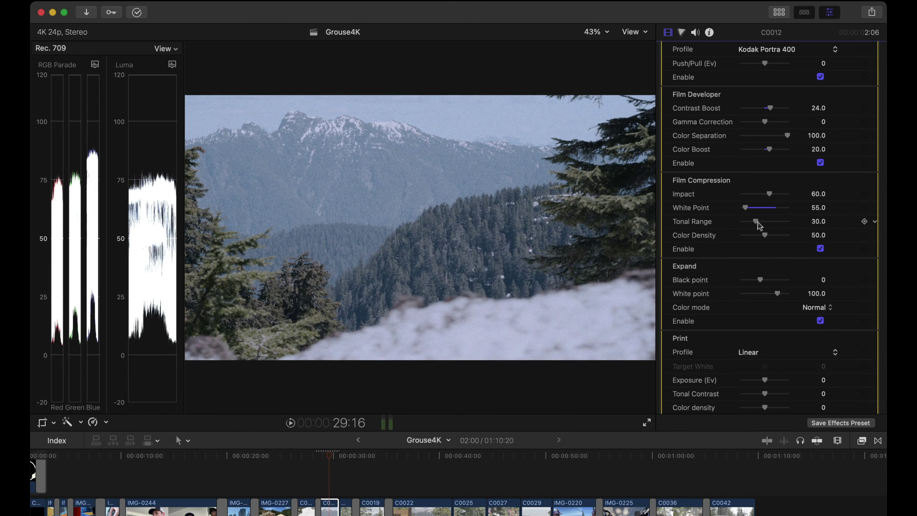
pyautogui.moveTo(756, 222); pyautogui.dragTo(774, 238)
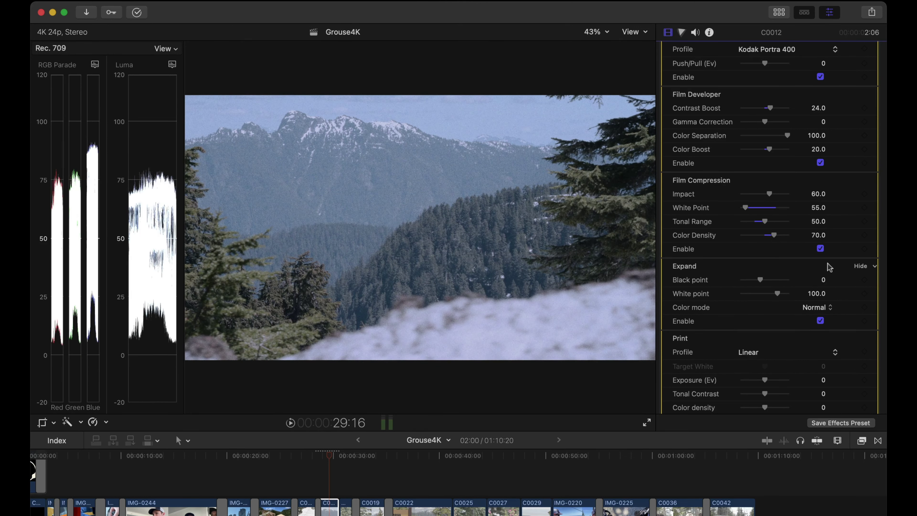
# Step: Set Expand's Black point to 5 and White point to 93
pyautogui.scroll(-5, 829, 267)
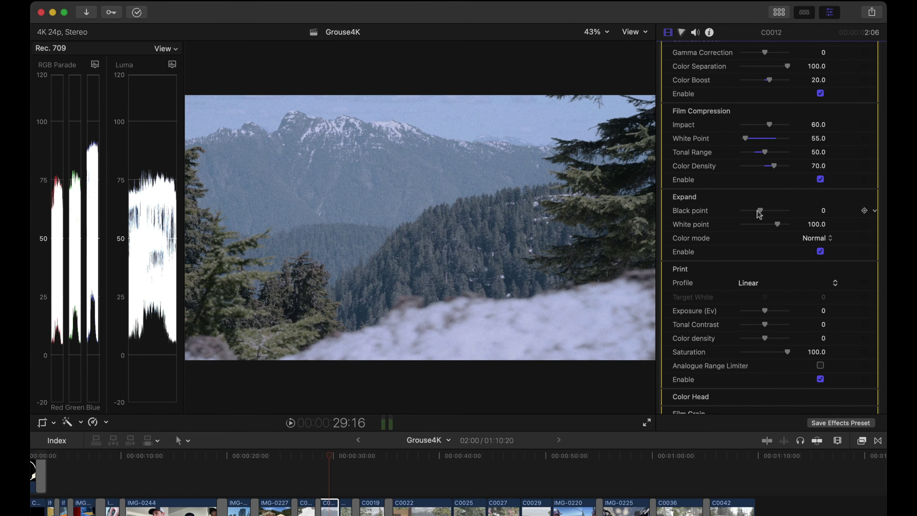
pyautogui.moveTo(759, 211); pyautogui.dragTo(766, 211)
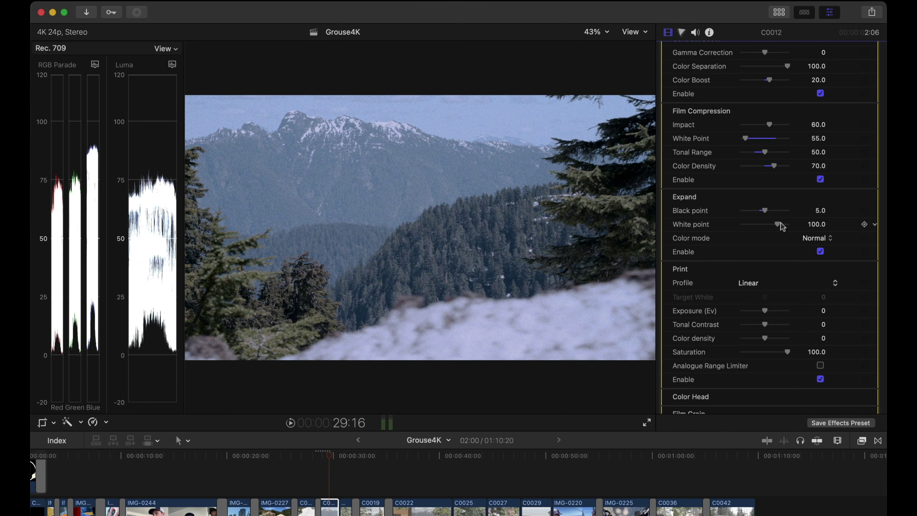
pyautogui.moveTo(779, 226); pyautogui.dragTo(777, 227)
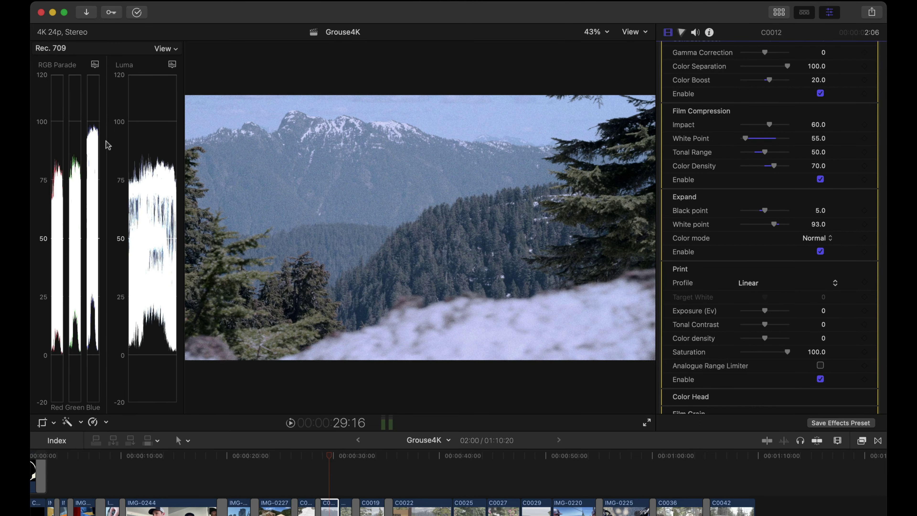
# Step: Try Luma colour mode, return to Normal, and toggle Expand off and on to compare
pyautogui.click(825, 239)
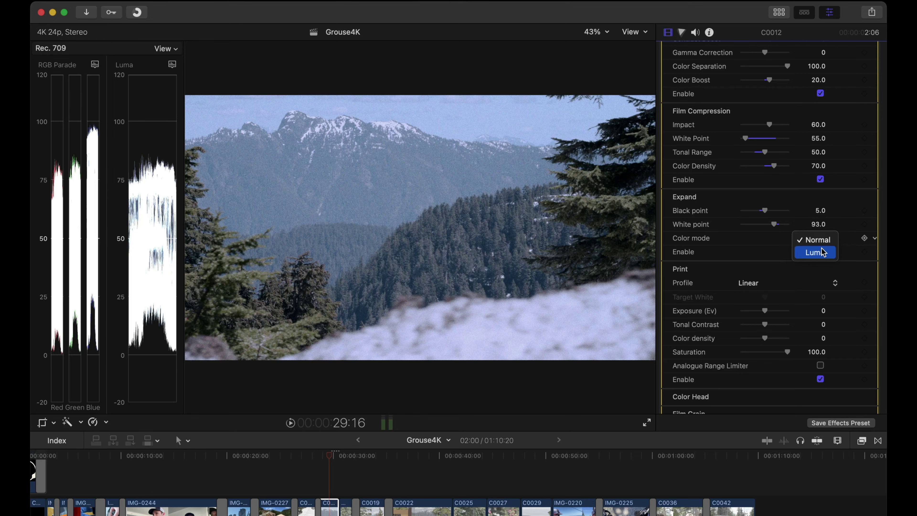
pyautogui.click(822, 251)
pyautogui.click(822, 239)
pyautogui.click(823, 227)
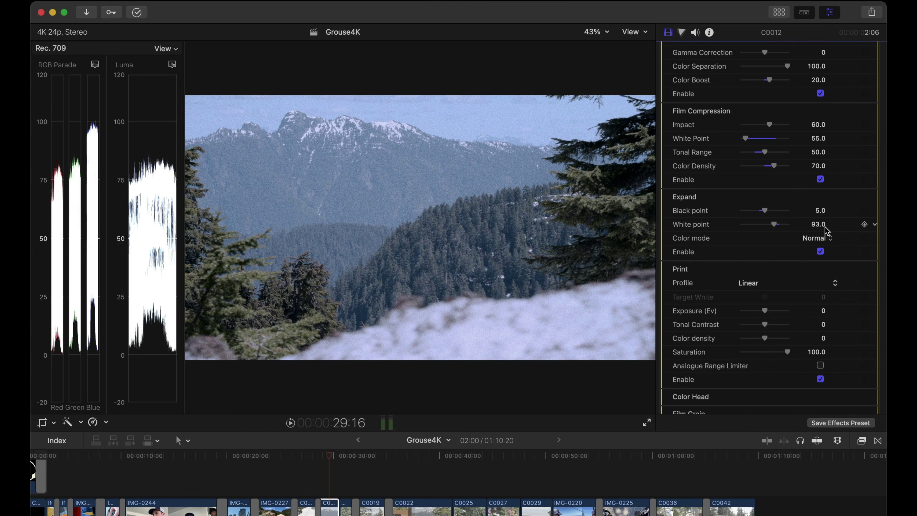
pyautogui.click(820, 252)
pyautogui.click(820, 252)
pyautogui.click(820, 252)
pyautogui.click(820, 252)
pyautogui.click(820, 252)
pyautogui.click(820, 252)
pyautogui.scroll(-8, 821, 254)
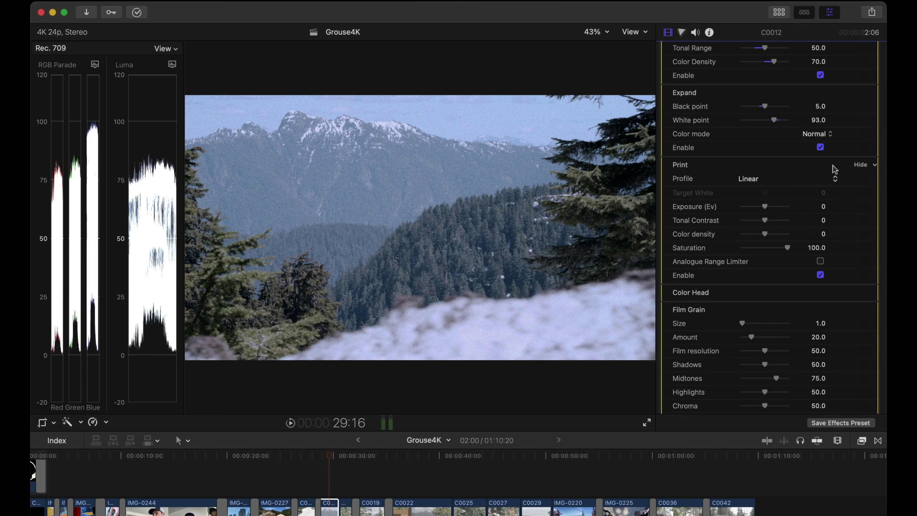
pyautogui.click(835, 179)
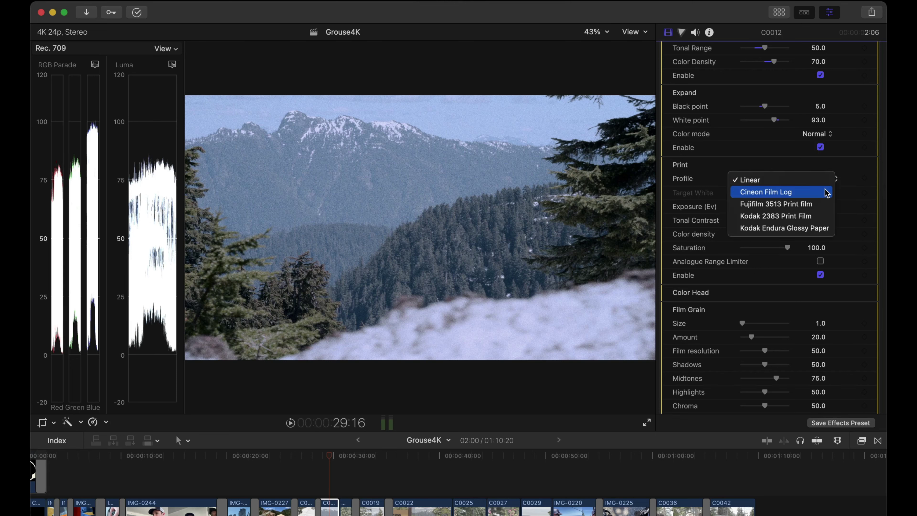
pyautogui.click(827, 191)
pyautogui.click(834, 179)
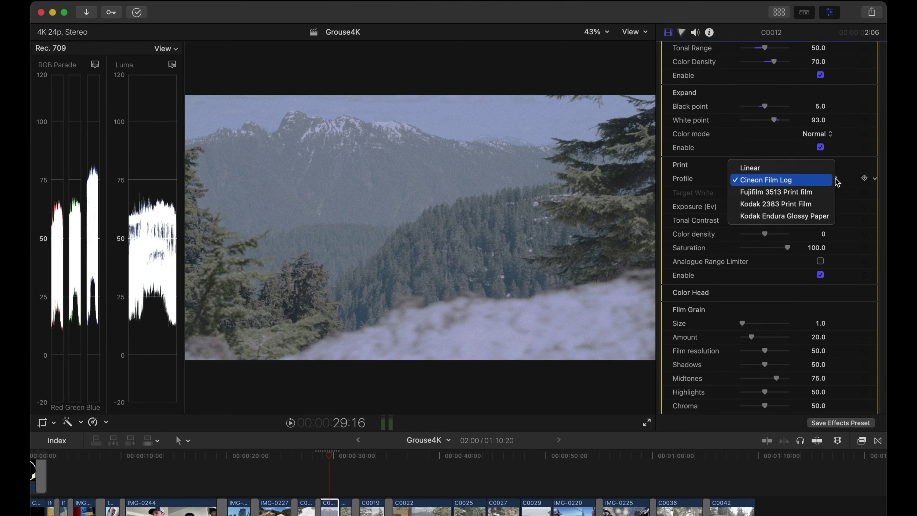
pyautogui.click(829, 192)
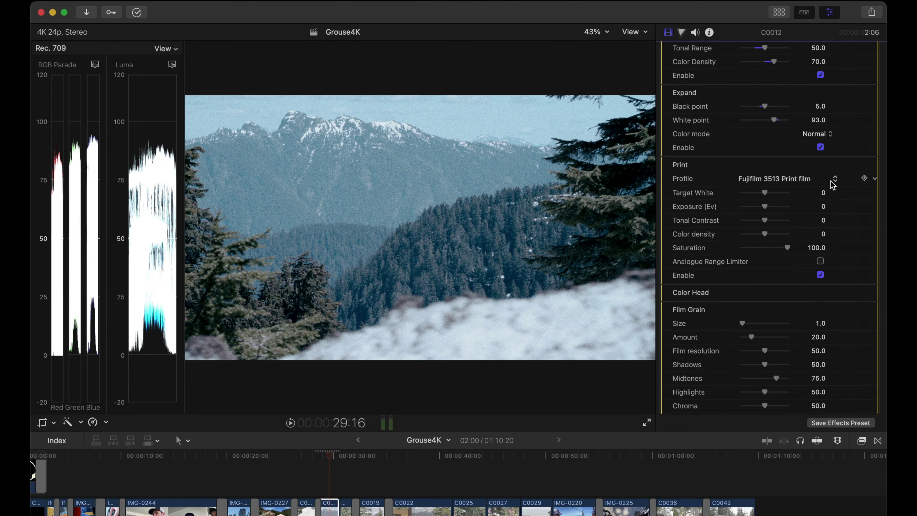
pyautogui.click(835, 179)
pyautogui.click(829, 192)
pyautogui.click(830, 180)
pyautogui.click(824, 192)
pyautogui.click(835, 179)
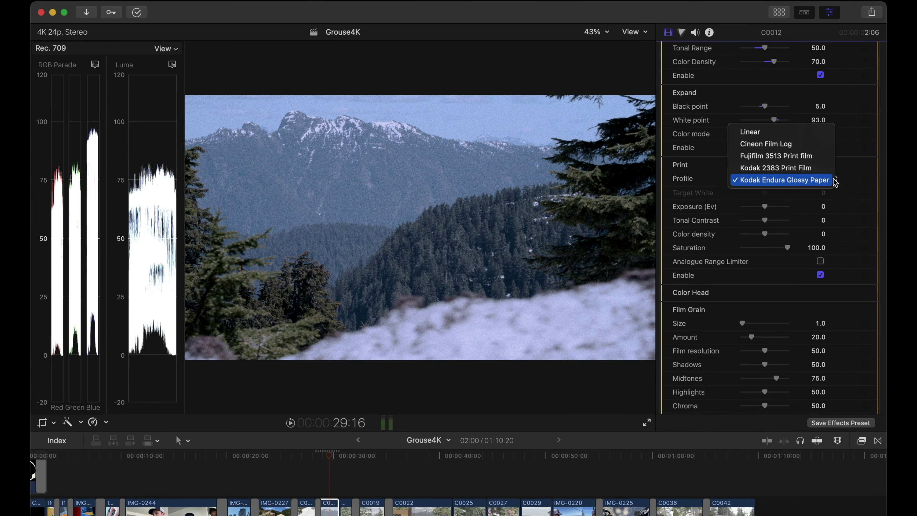
pyautogui.click(809, 132)
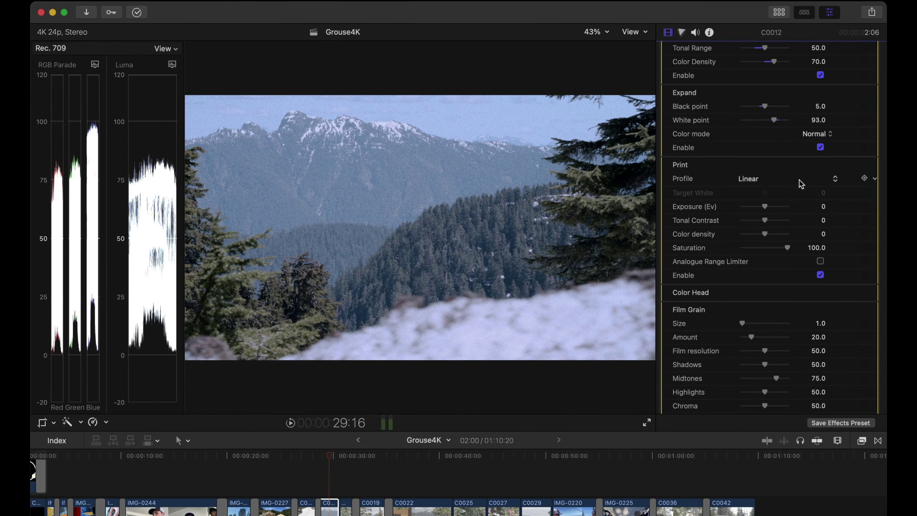
pyautogui.moveTo(766, 206); pyautogui.dragTo(769, 240)
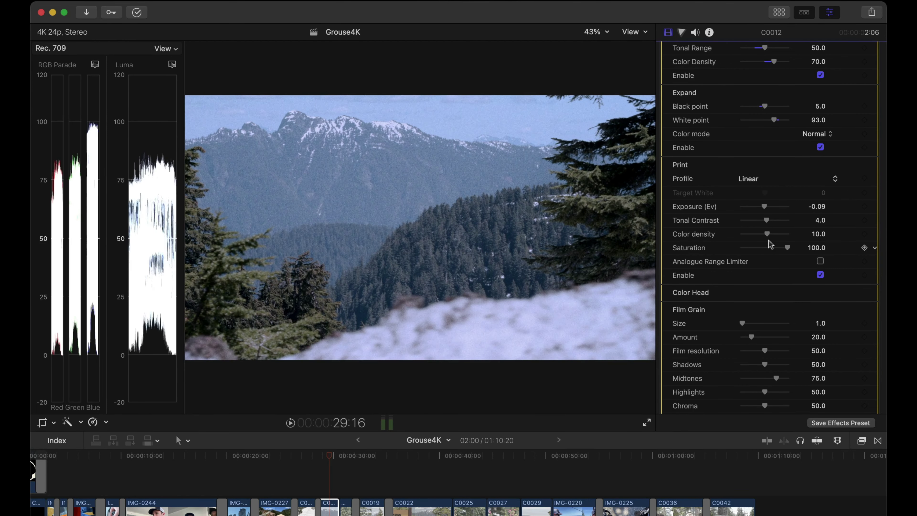
pyautogui.click(824, 206)
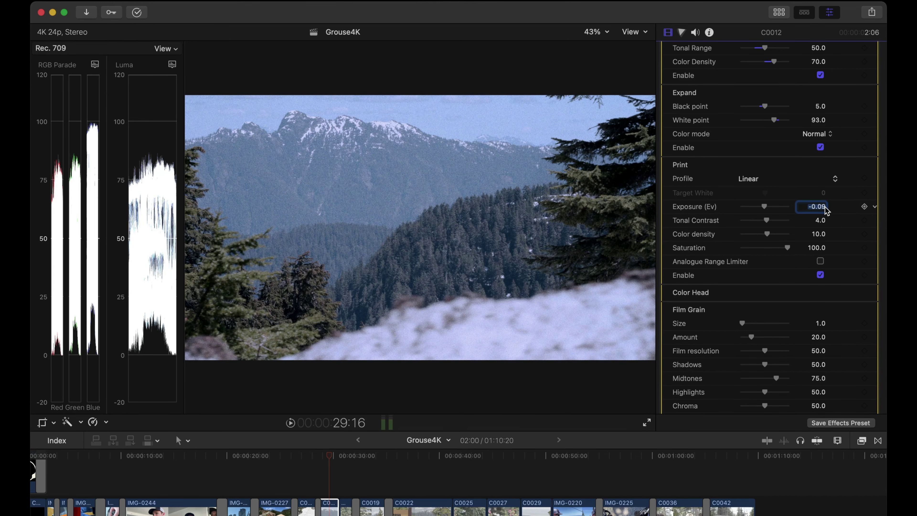
pyautogui.write('0')
pyautogui.press('Return')
pyautogui.click(822, 221)
pyautogui.write('0')
pyautogui.press('Return')
pyautogui.click(818, 234)
pyautogui.write('0')
pyautogui.press('Return')
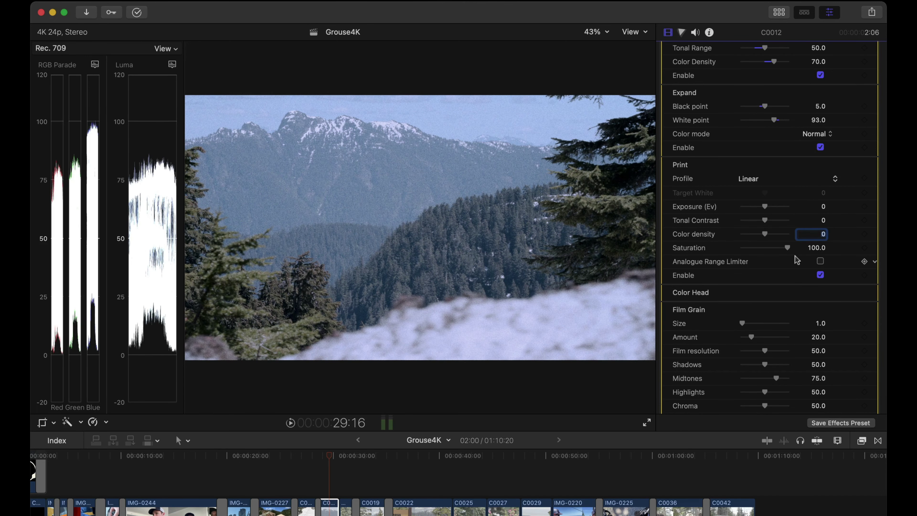
pyautogui.moveTo(787, 248); pyautogui.dragTo(727, 245)
pyautogui.press('super+z')
pyautogui.click(820, 262)
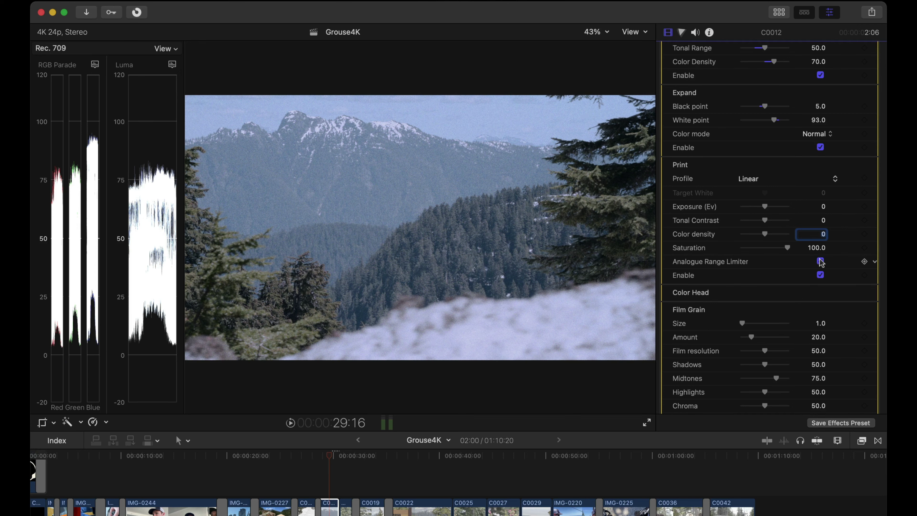
pyautogui.click(820, 261)
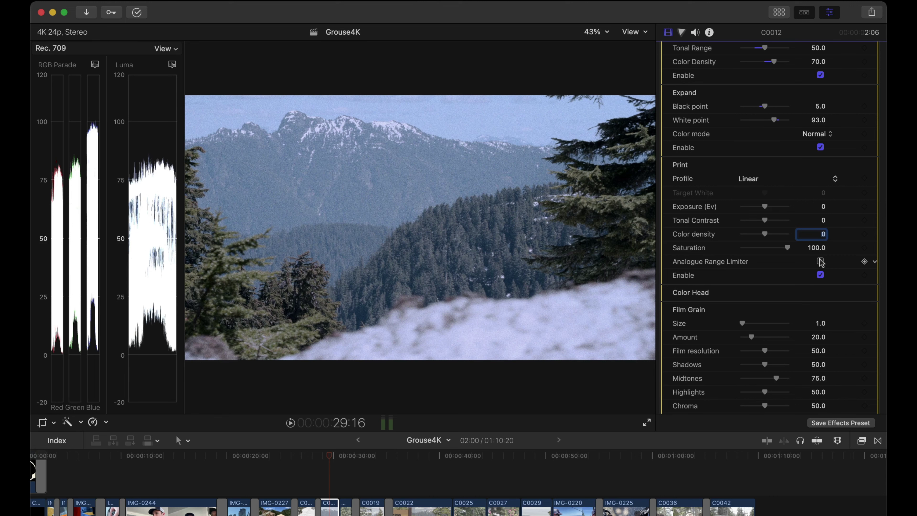
pyautogui.click(820, 261)
pyautogui.click(820, 261)
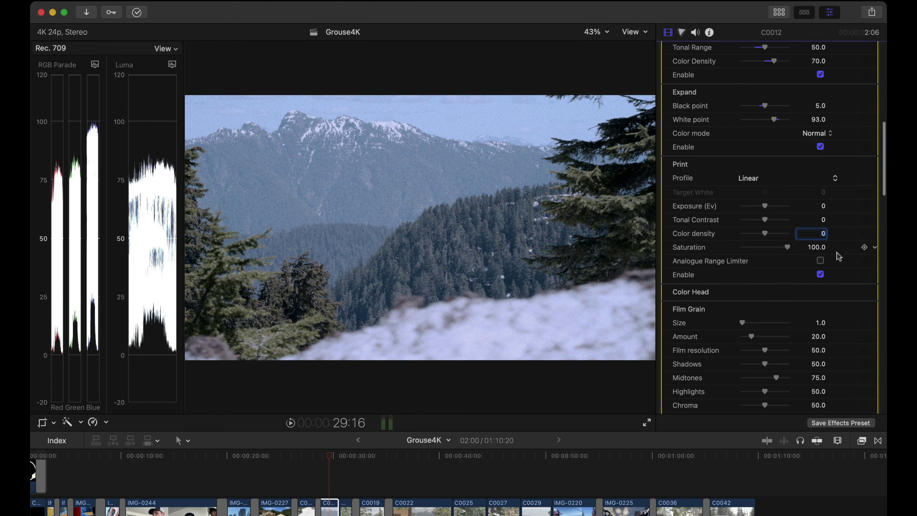
# Step: Expand the Color Head settings and shift the Yellow-Blue balance
pyautogui.scroll(-2, 837, 252)
pyautogui.click(859, 264)
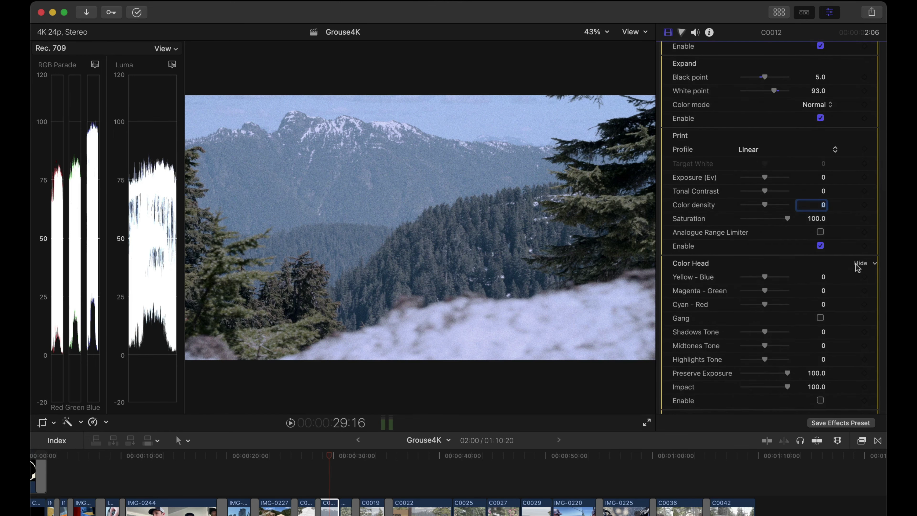
pyautogui.scroll(-3, 858, 267)
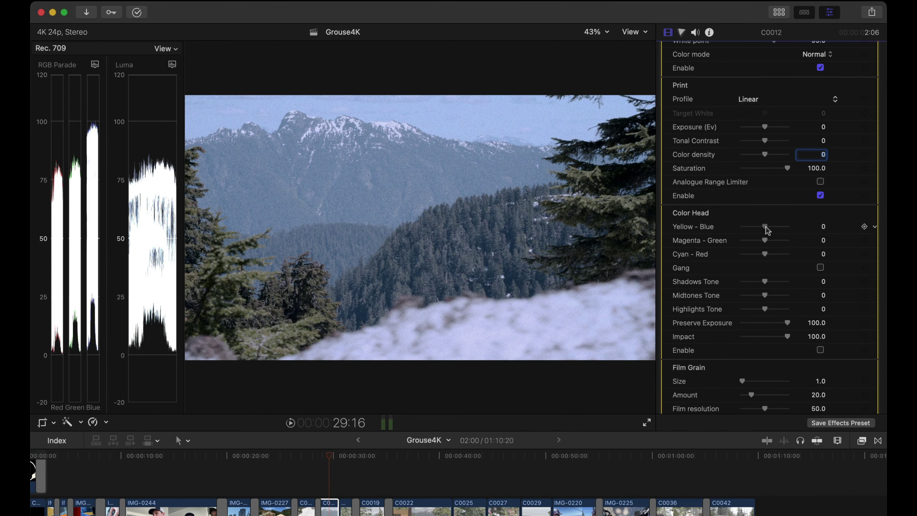
pyautogui.moveTo(767, 230); pyautogui.dragTo(770, 255)
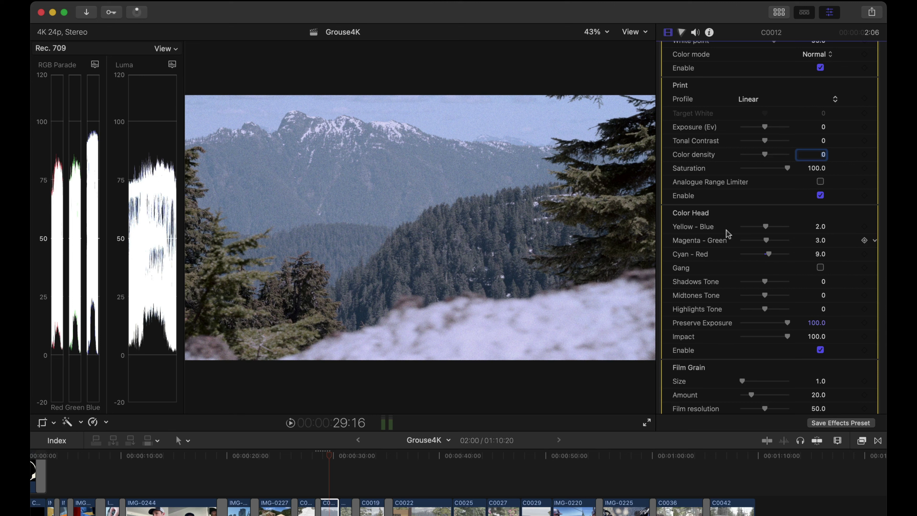
# Step: Use Gang to set the balances to 2.0, then unlink and set Cyan-Red to 4.0
pyautogui.click(821, 267)
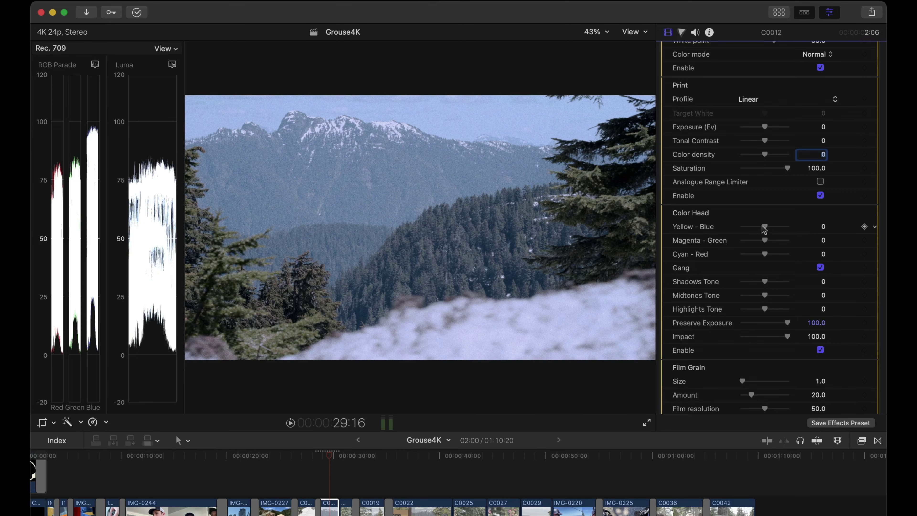
pyautogui.moveTo(766, 229)
pyautogui.mouseDown()
pyautogui.moveTo(788, 227)
pyautogui.moveTo(734, 227)
pyautogui.moveTo(766, 230)
pyautogui.mouseUp()
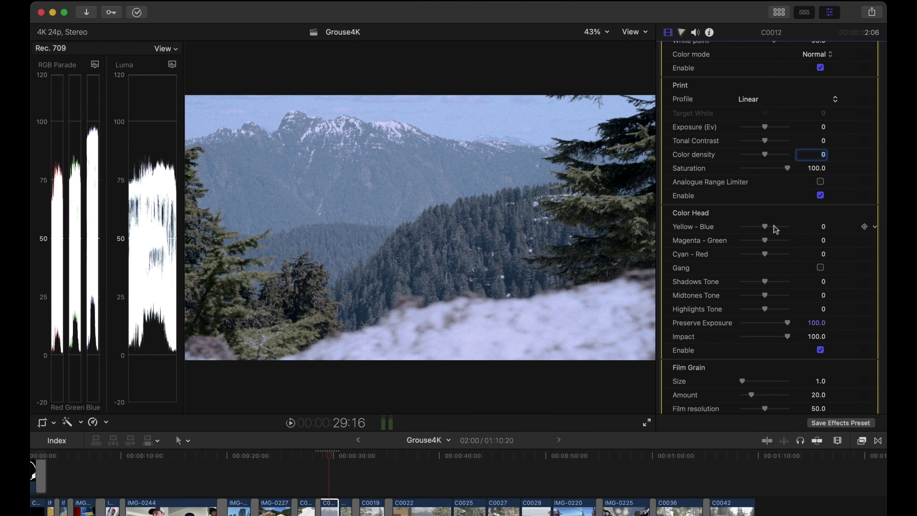
pyautogui.moveTo(775, 229); pyautogui.dragTo(776, 229)
pyautogui.click(820, 267)
pyautogui.moveTo(823, 254); pyautogui.dragTo(765, 254)
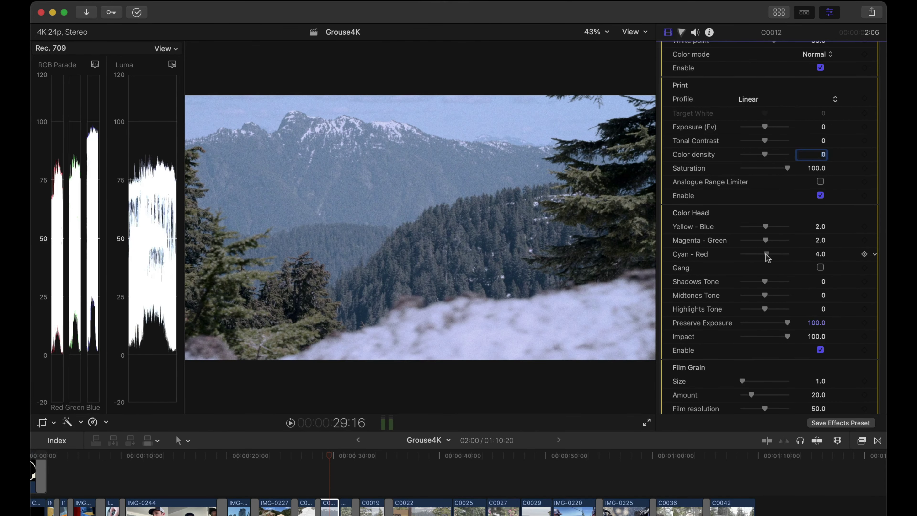
# Step: Set Color Head Shadows Tone -10, Midtones Tone 21 and Highlights Tone -16
pyautogui.scroll(-3, 765, 254)
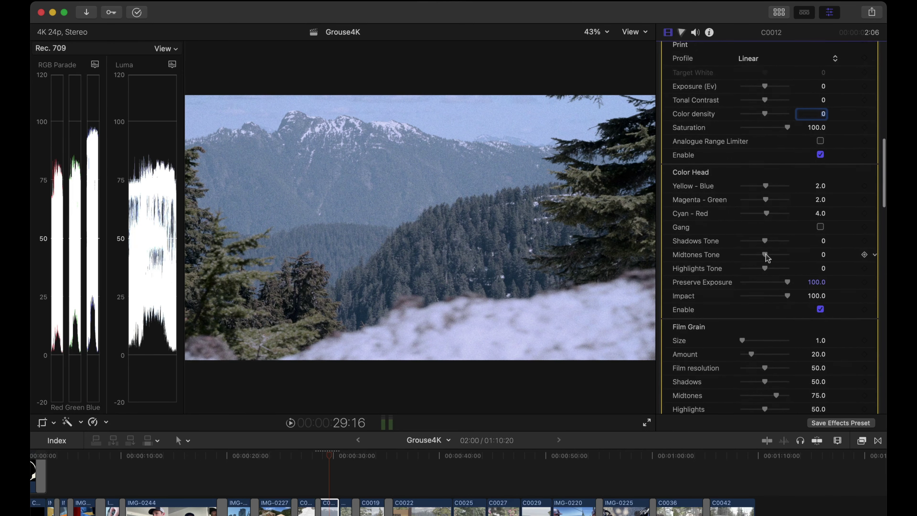
pyautogui.scroll(-1, 765, 254)
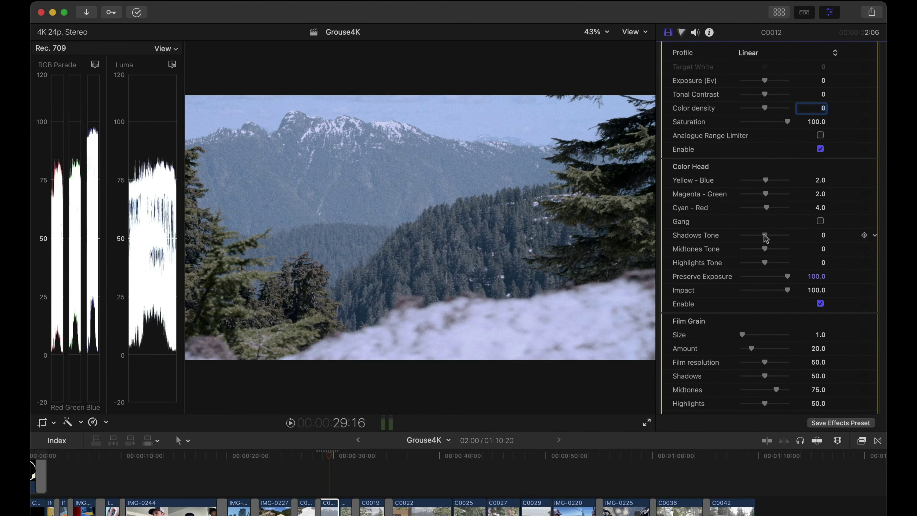
pyautogui.moveTo(766, 237); pyautogui.dragTo(762, 265)
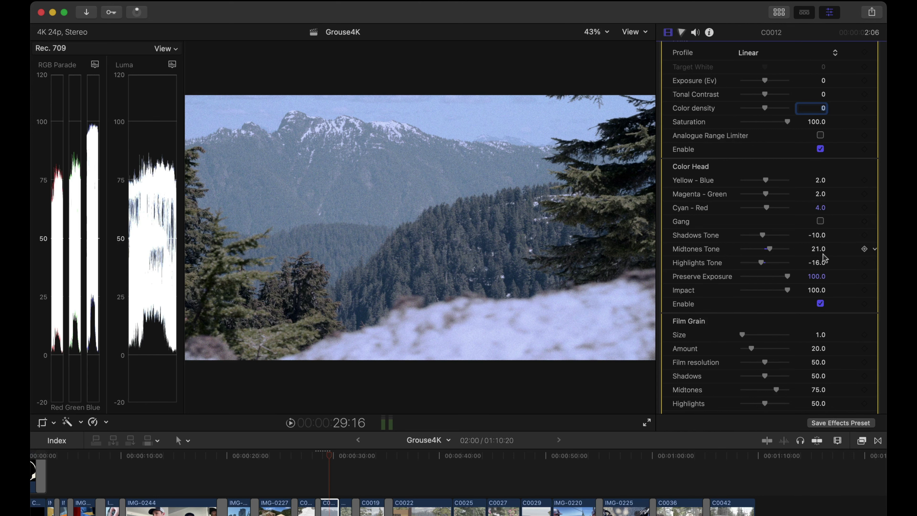
pyautogui.scroll(-2, 794, 234)
pyautogui.moveTo(787, 255)
pyautogui.mouseDown()
pyautogui.moveTo(736, 256)
pyautogui.moveTo(794, 255)
pyautogui.mouseUp()
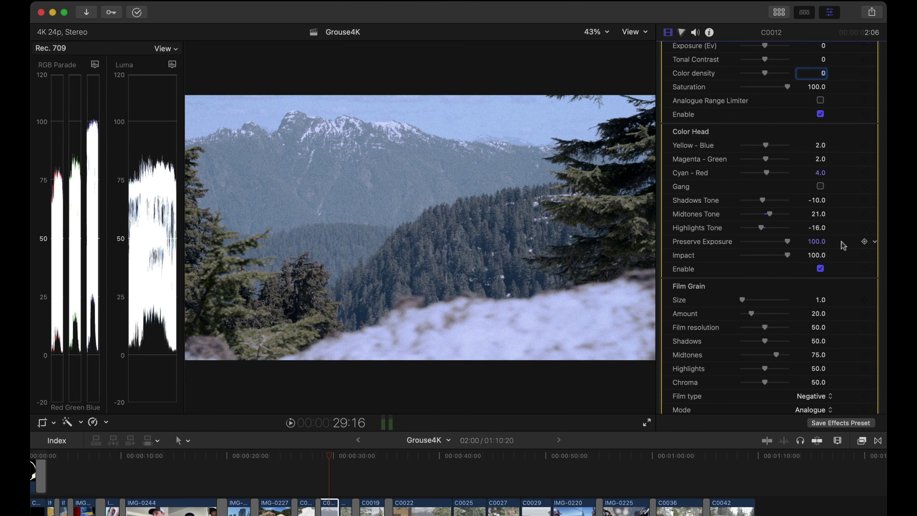
# Step: Test larger Film Grain Size values at 150% viewer zoom, leaving Size at 1
pyautogui.scroll(-5, 842, 246)
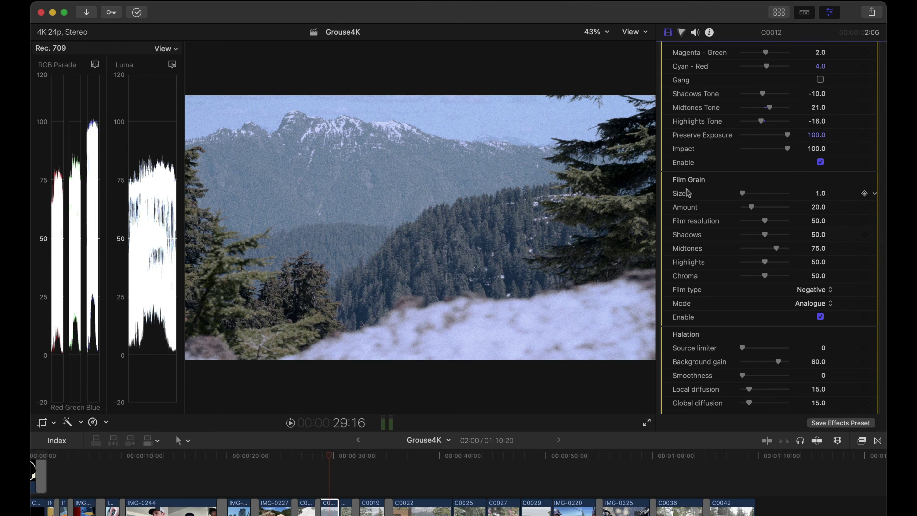
pyautogui.moveTo(743, 193); pyautogui.dragTo(790, 194)
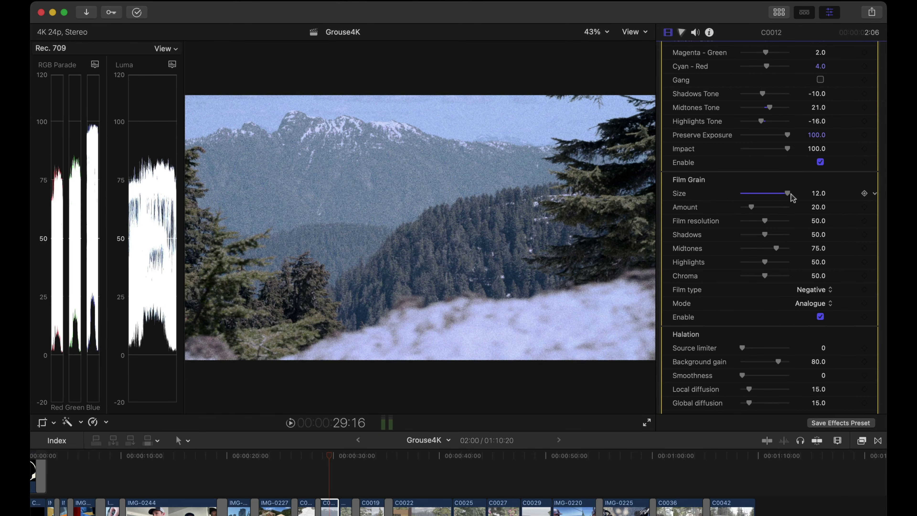
pyautogui.click(602, 32)
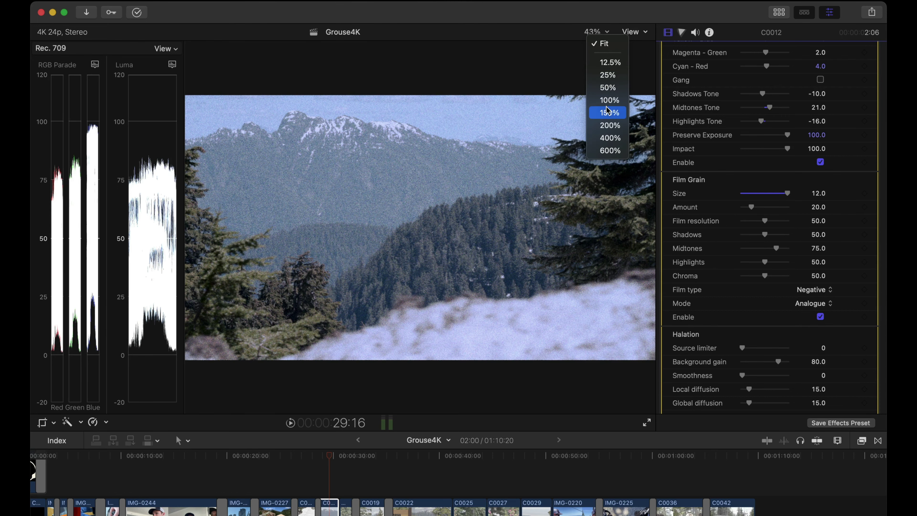
pyautogui.click(609, 113)
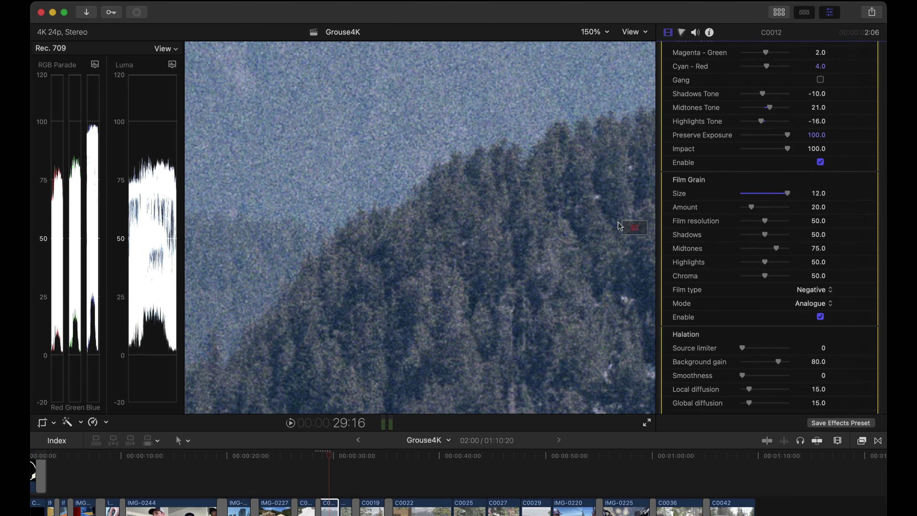
pyautogui.moveTo(622, 227); pyautogui.dragTo(630, 222)
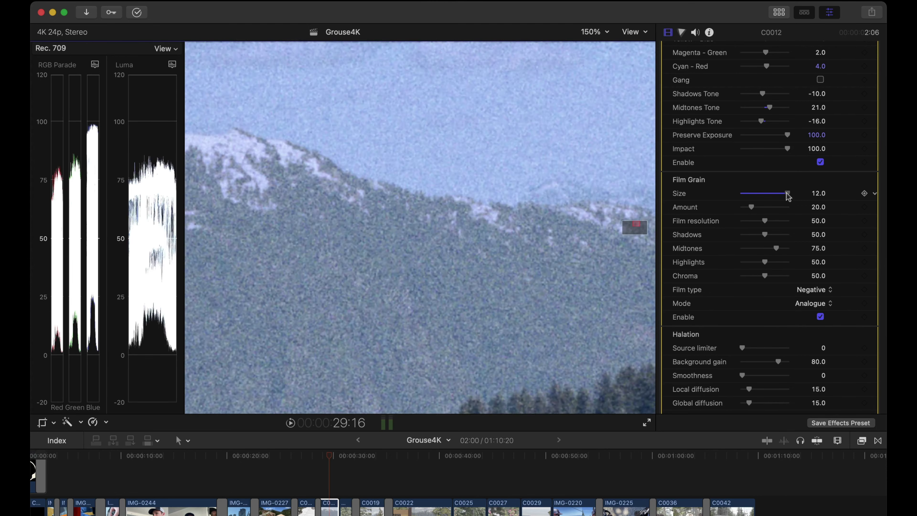
pyautogui.moveTo(787, 195); pyautogui.dragTo(744, 195)
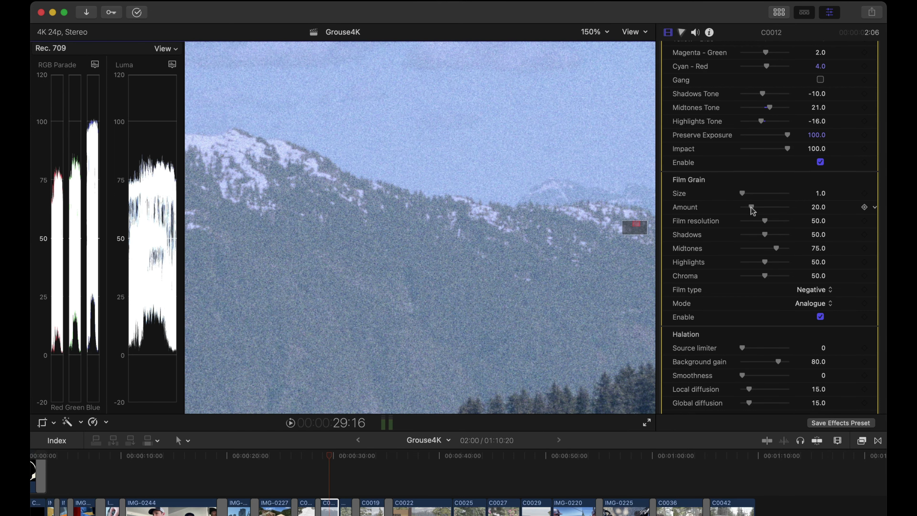
pyautogui.click(762, 194)
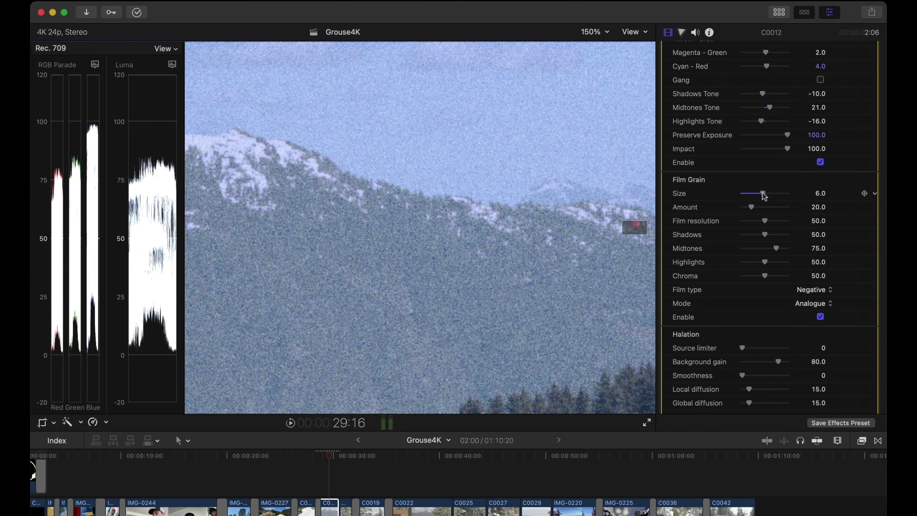
pyautogui.moveTo(762, 194); pyautogui.dragTo(733, 194)
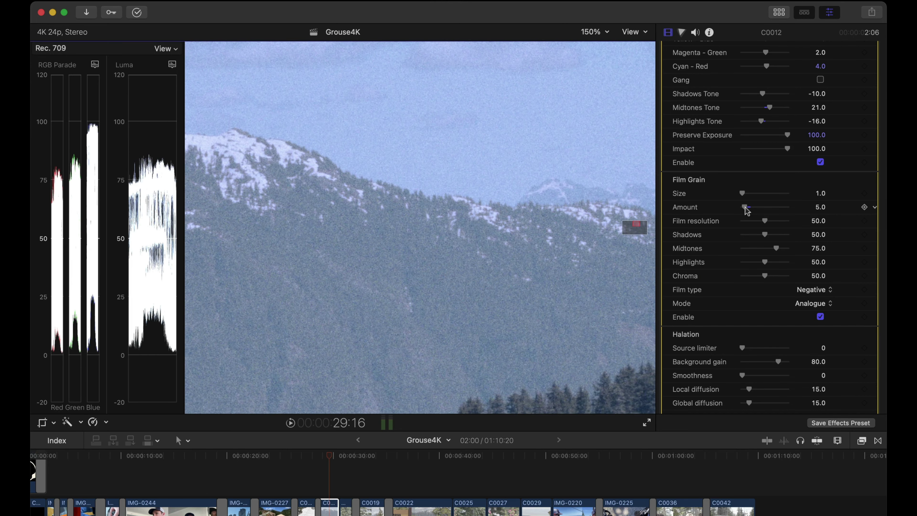
# Step: Set the film grain Amount to 8 and return the viewer to Fit
pyautogui.click(821, 207)
pyautogui.write('8')
pyautogui.press('Return')
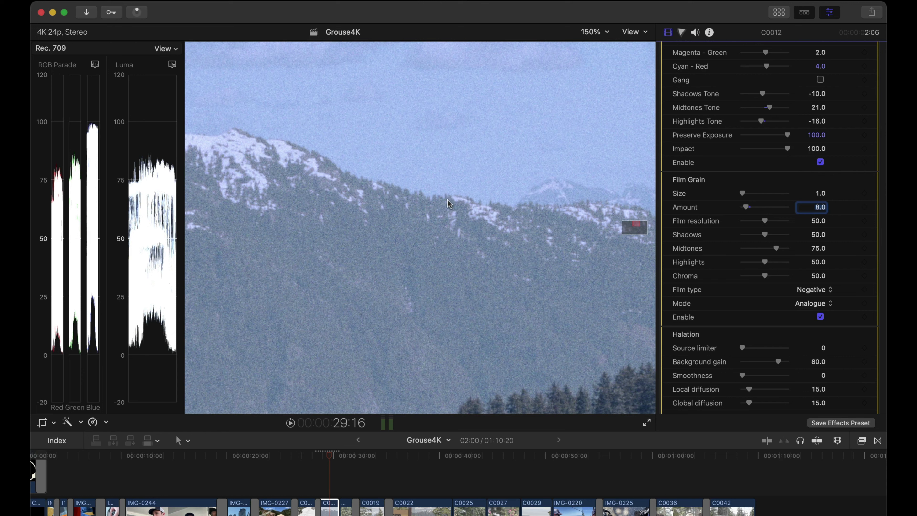
pyautogui.click(602, 37)
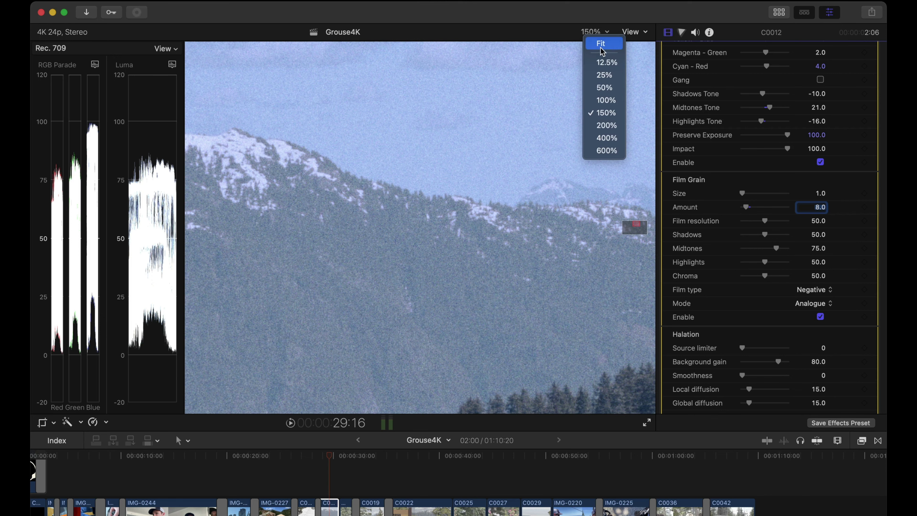
pyautogui.click(602, 51)
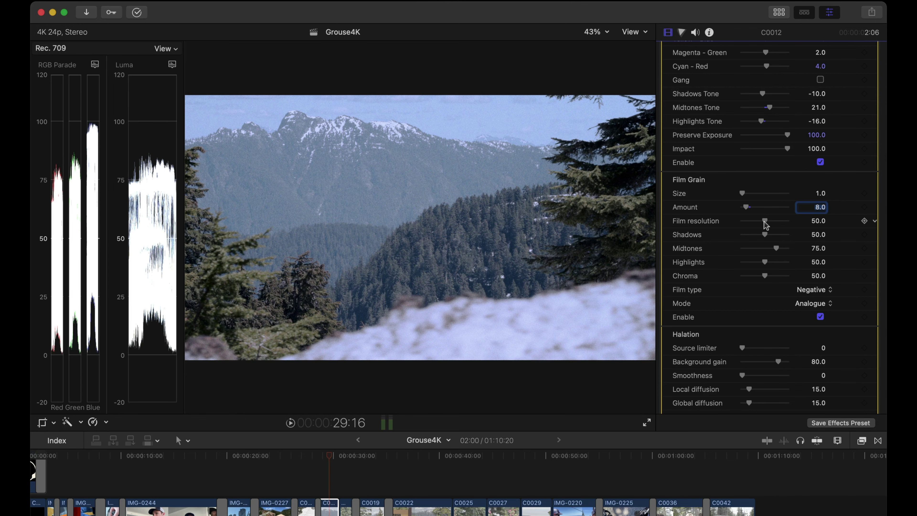
# Step: Sweep Film resolution through its range at 150% zoom, settle it at 61, then fit the viewer
pyautogui.moveTo(763, 222)
pyautogui.mouseDown()
pyautogui.moveTo(791, 225)
pyautogui.moveTo(716, 225)
pyautogui.moveTo(765, 223)
pyautogui.mouseUp()
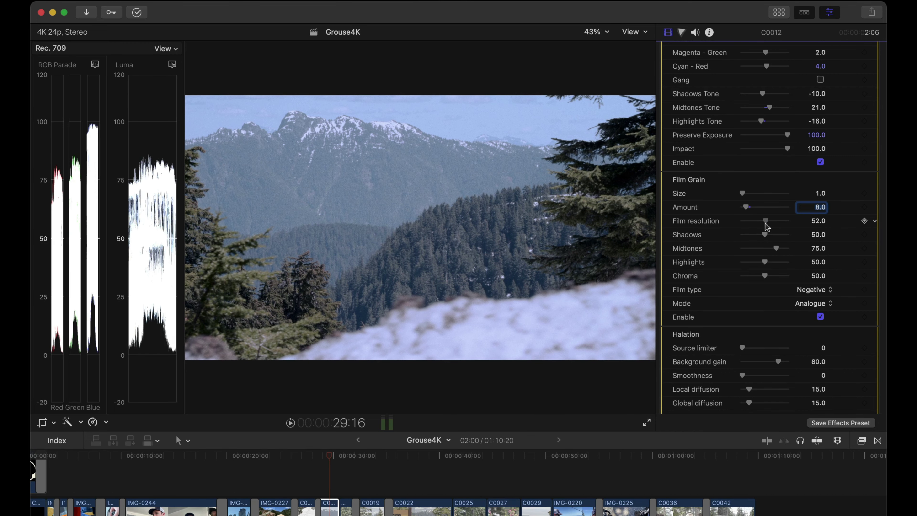
pyautogui.click(596, 31)
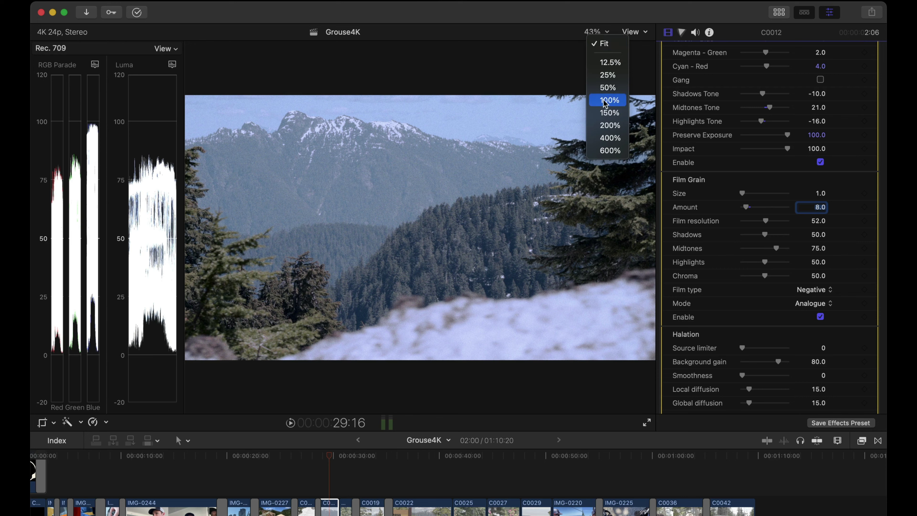
pyautogui.click(609, 112)
pyautogui.moveTo(633, 229)
pyautogui.mouseDown()
pyautogui.moveTo(622, 232)
pyautogui.moveTo(630, 231)
pyautogui.mouseUp()
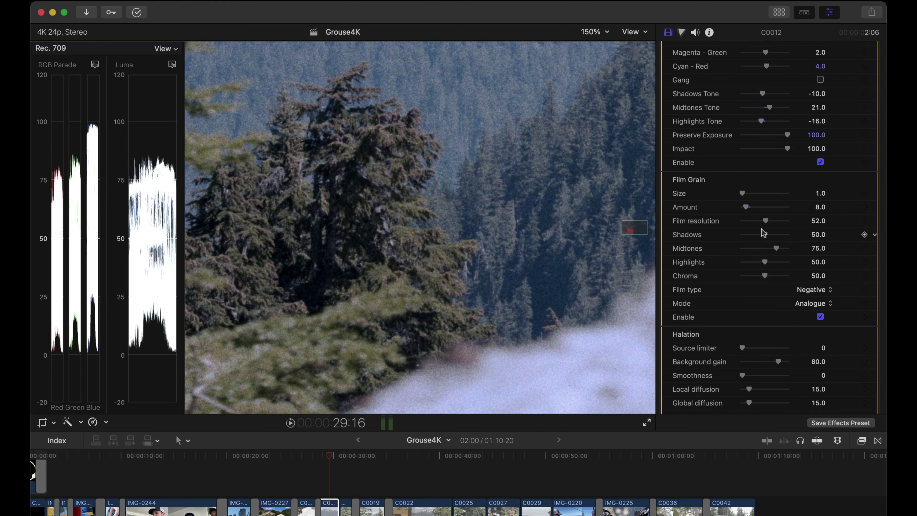
pyautogui.moveTo(767, 223); pyautogui.dragTo(721, 222)
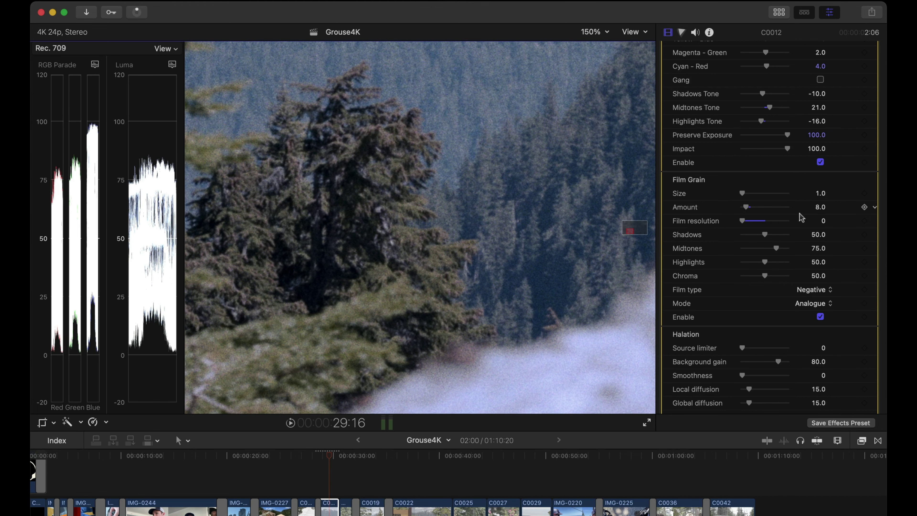
pyautogui.click(787, 222)
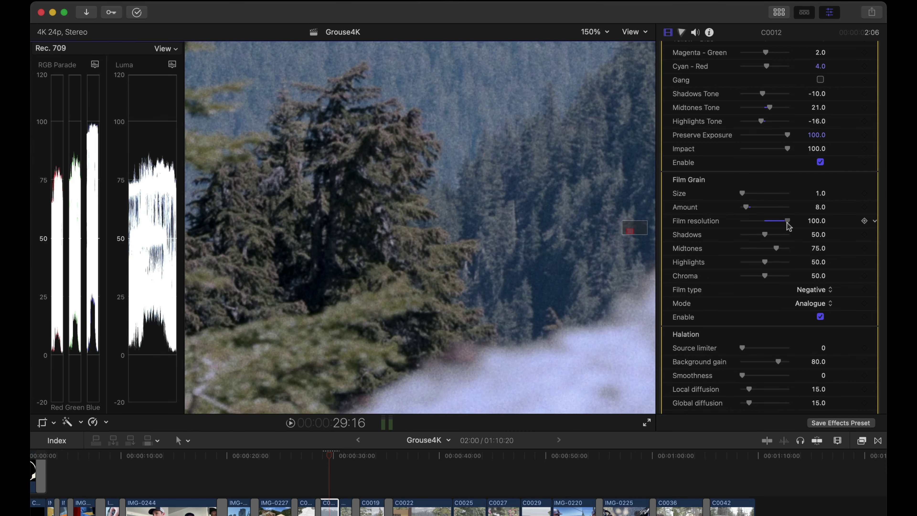
pyautogui.moveTo(787, 221); pyautogui.dragTo(770, 222)
pyautogui.click(595, 32)
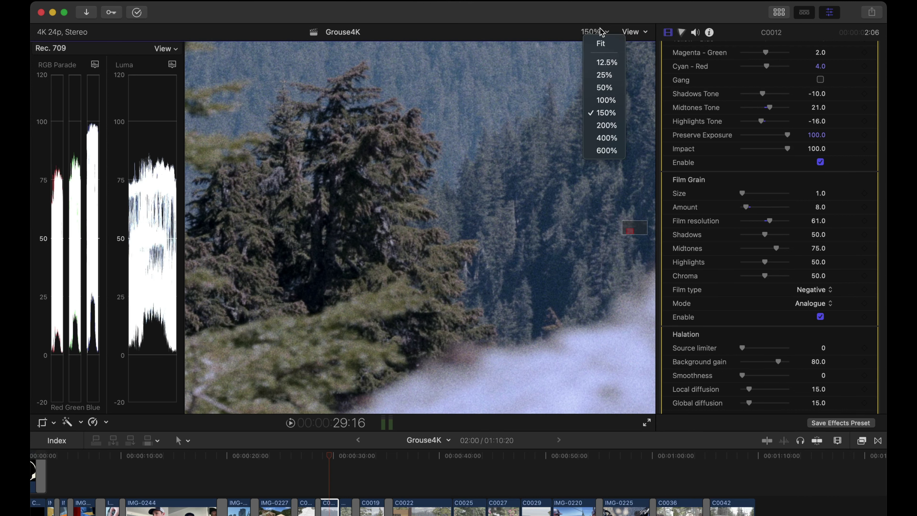
pyautogui.click(602, 42)
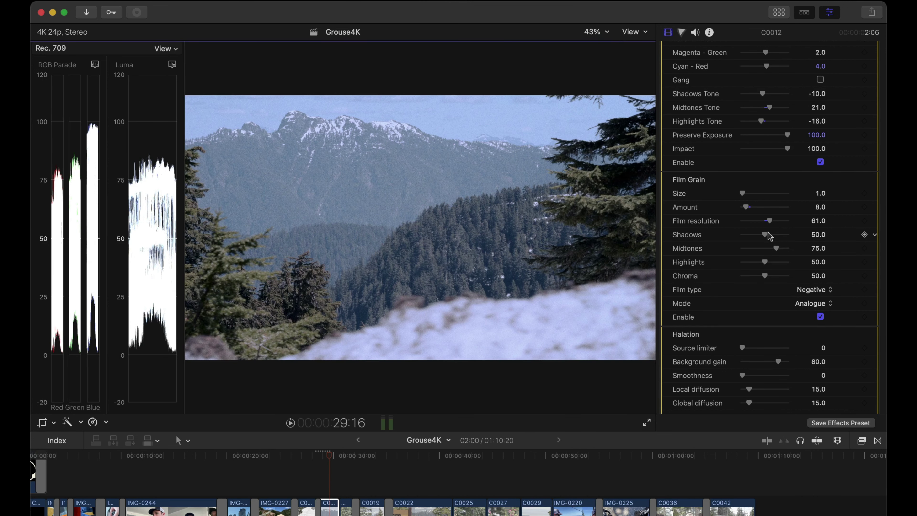
# Step: Set the grain Film type to Positive after briefly comparing it with Negative
pyautogui.moveTo(766, 236)
pyautogui.mouseDown()
pyautogui.moveTo(779, 236)
pyautogui.moveTo(749, 232)
pyautogui.moveTo(764, 234)
pyautogui.mouseUp()
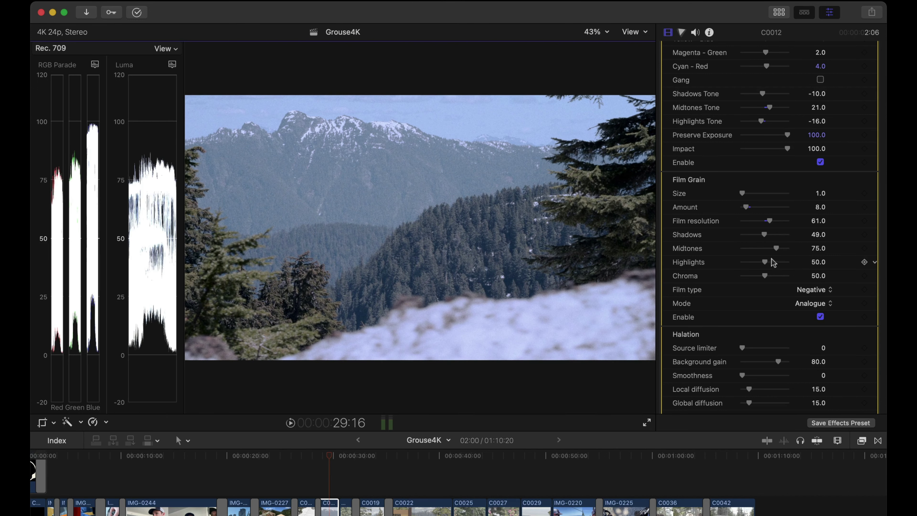
pyautogui.scroll(-2, 771, 263)
pyautogui.moveTo(765, 240)
pyautogui.mouseDown()
pyautogui.moveTo(782, 241)
pyautogui.moveTo(716, 233)
pyautogui.moveTo(764, 244)
pyautogui.mouseUp()
pyautogui.click(815, 254)
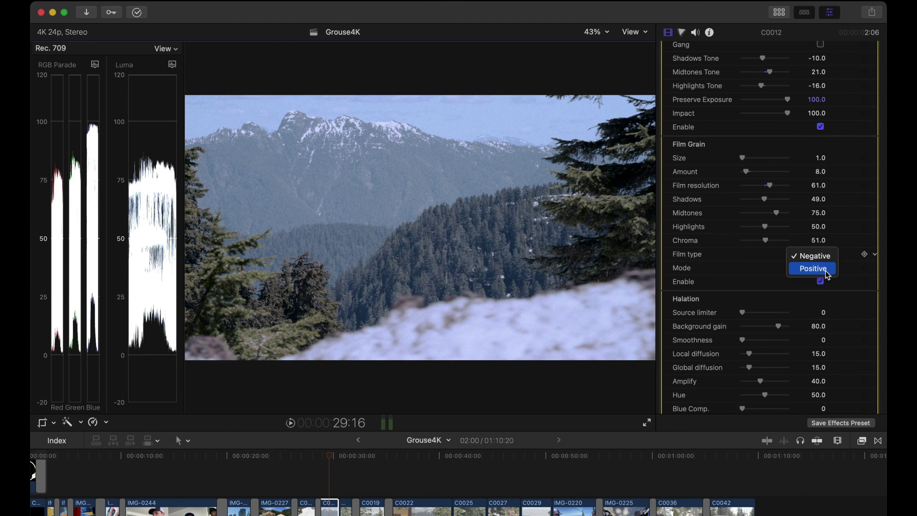
pyautogui.click(813, 267)
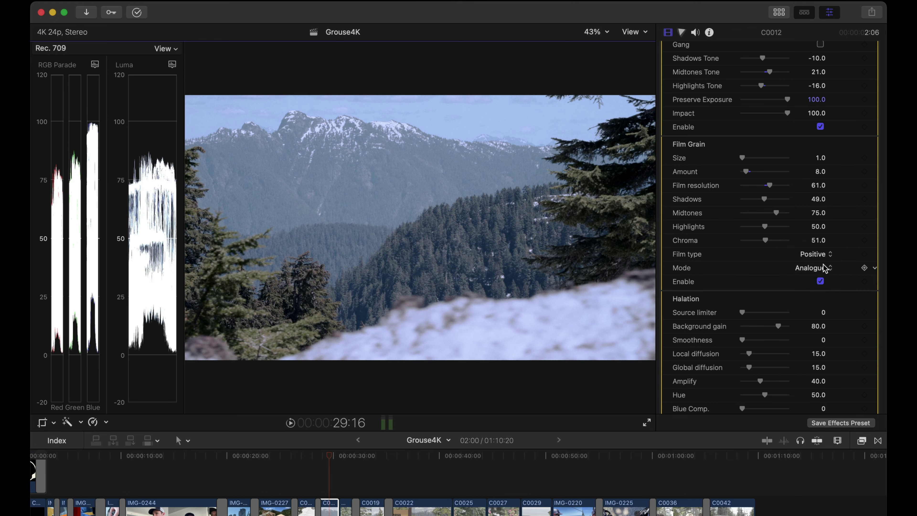
pyautogui.click(822, 254)
pyautogui.click(826, 242)
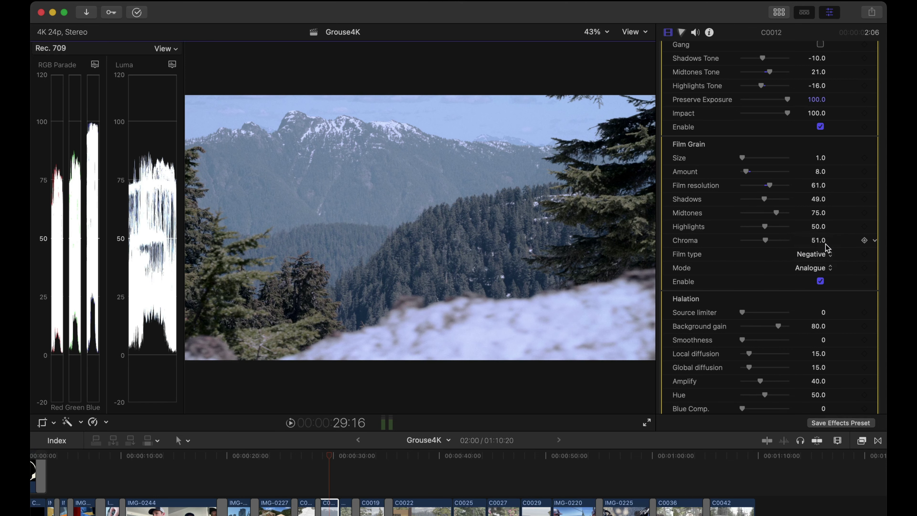
pyautogui.click(827, 260)
pyautogui.click(825, 268)
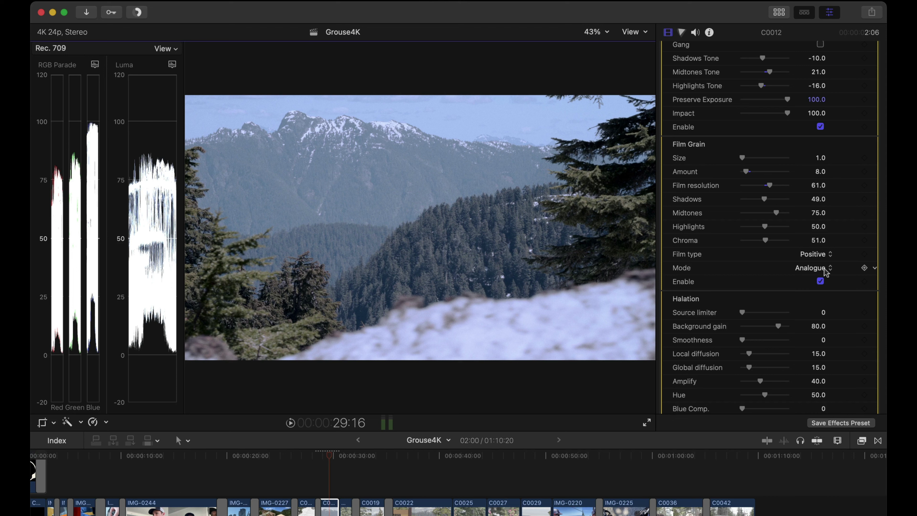
# Step: Try the Digital (experimental) grain mode, then keep the grain in Analogue mode
pyautogui.click(820, 269)
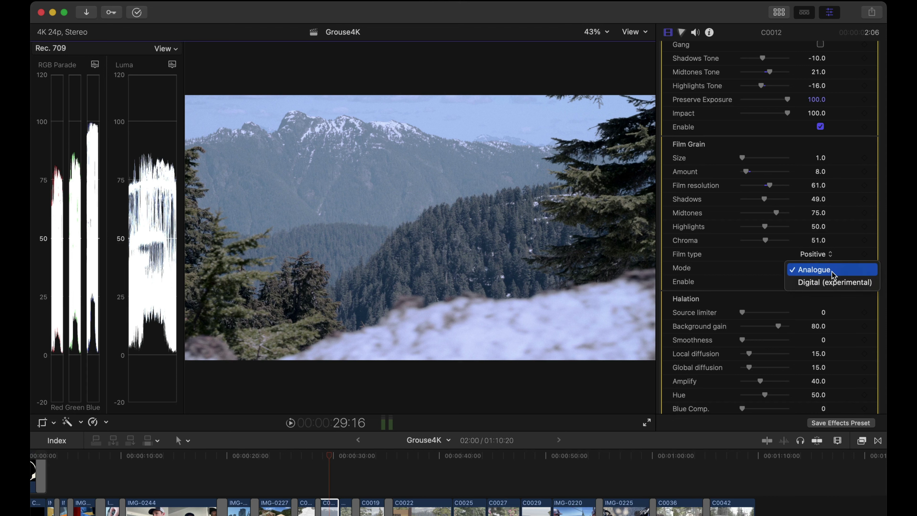
pyautogui.click(833, 282)
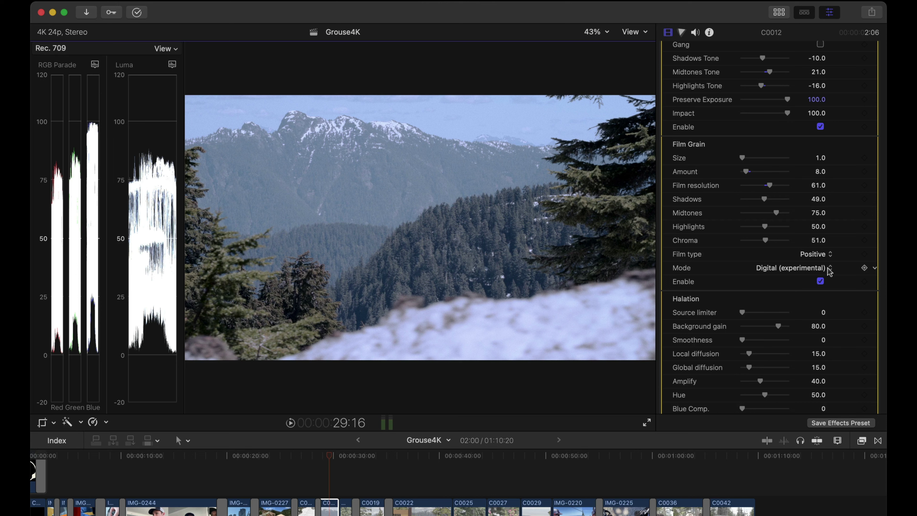
pyautogui.click(828, 271)
pyautogui.click(812, 260)
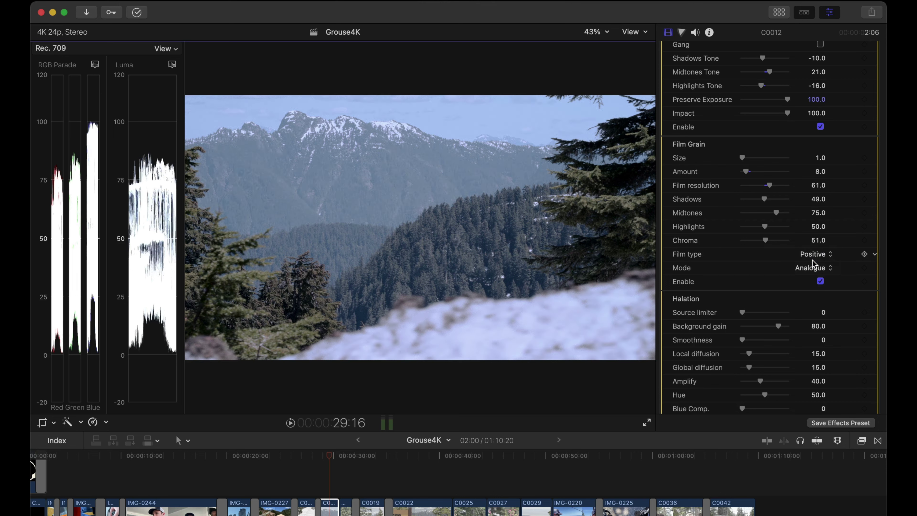
# Step: Enable Halation, trying its source limiter at 37 before resetting it to 0
pyautogui.scroll(-2, 778, 223)
pyautogui.scroll(-6, 778, 223)
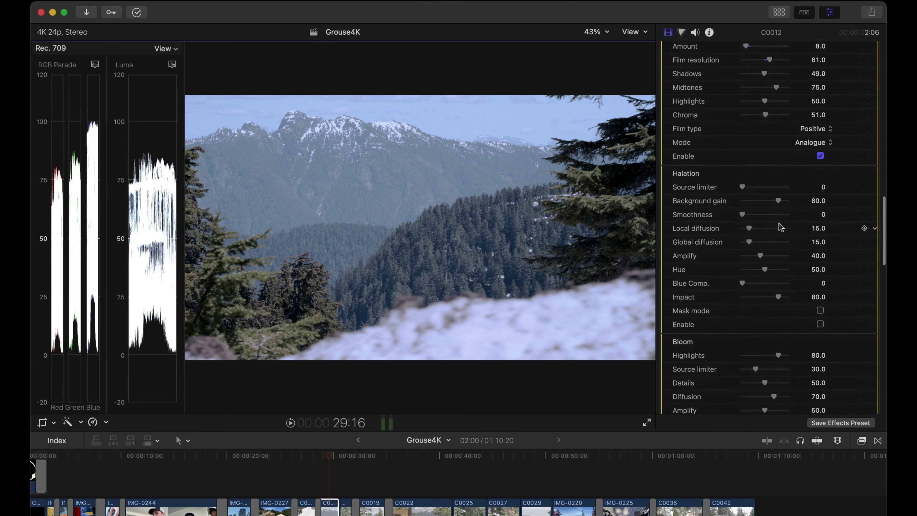
pyautogui.scroll(-1, 780, 226)
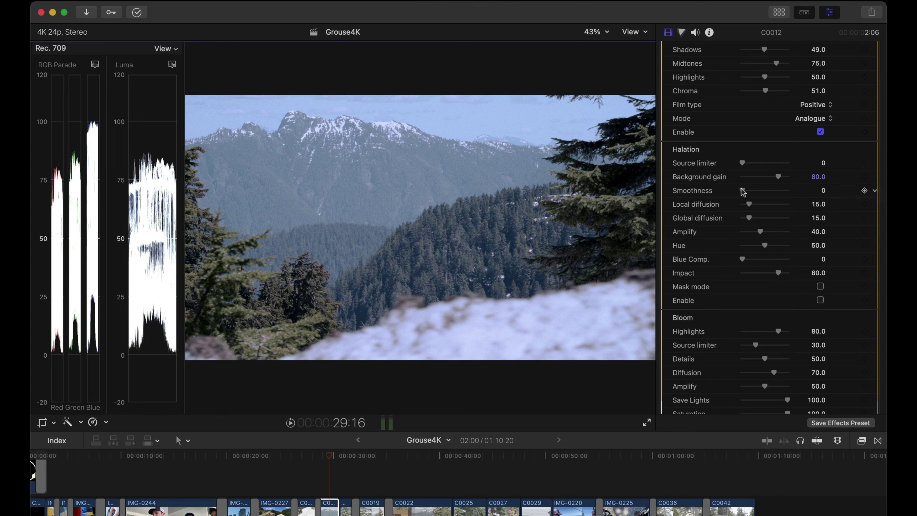
pyautogui.moveTo(742, 163); pyautogui.dragTo(756, 218)
pyautogui.click(820, 300)
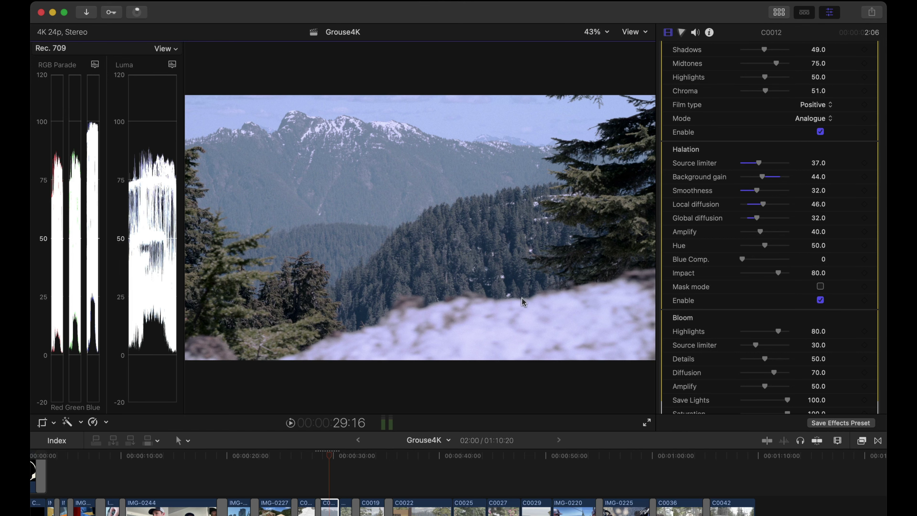
pyautogui.moveTo(758, 164); pyautogui.dragTo(762, 191)
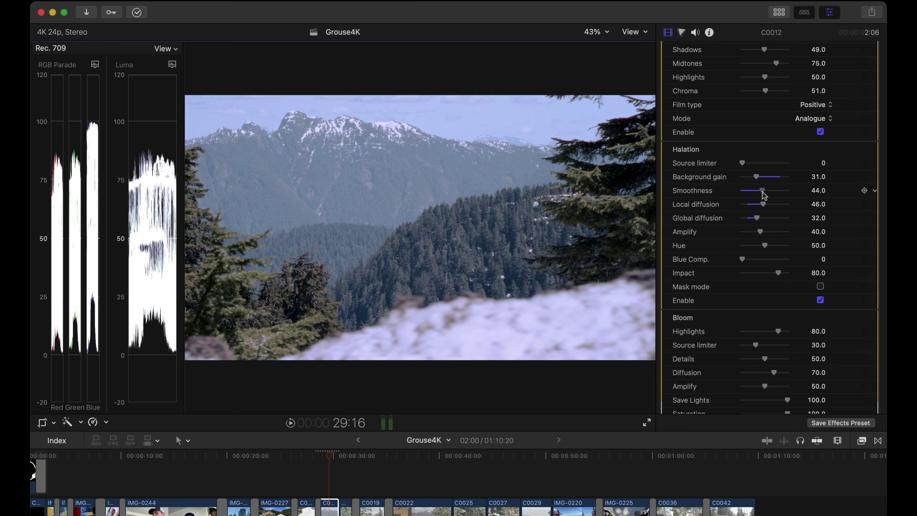
# Step: Set Halation Amplify and Impact 100, Smoothness and Local diffusion 51, Background gain 77, Hue 58
pyautogui.moveTo(760, 232); pyautogui.dragTo(791, 233)
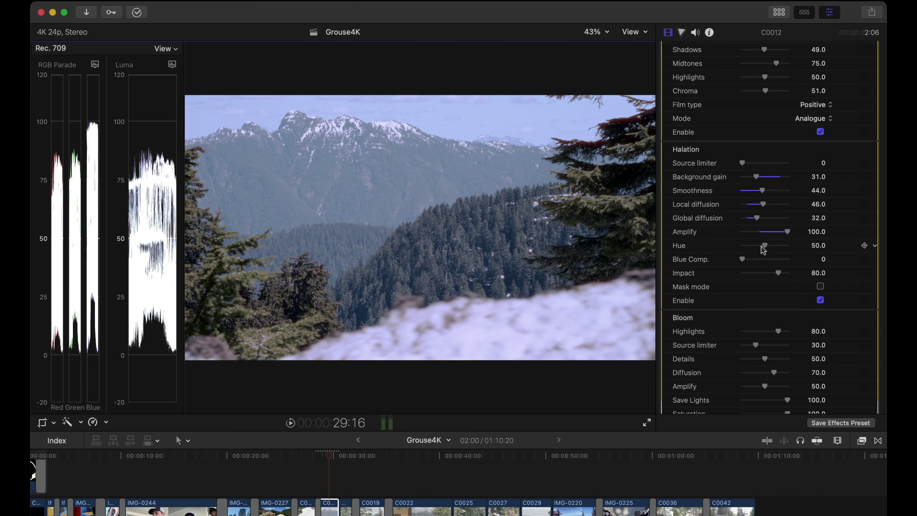
pyautogui.moveTo(778, 273); pyautogui.dragTo(790, 271)
pyautogui.moveTo(755, 176); pyautogui.dragTo(737, 164)
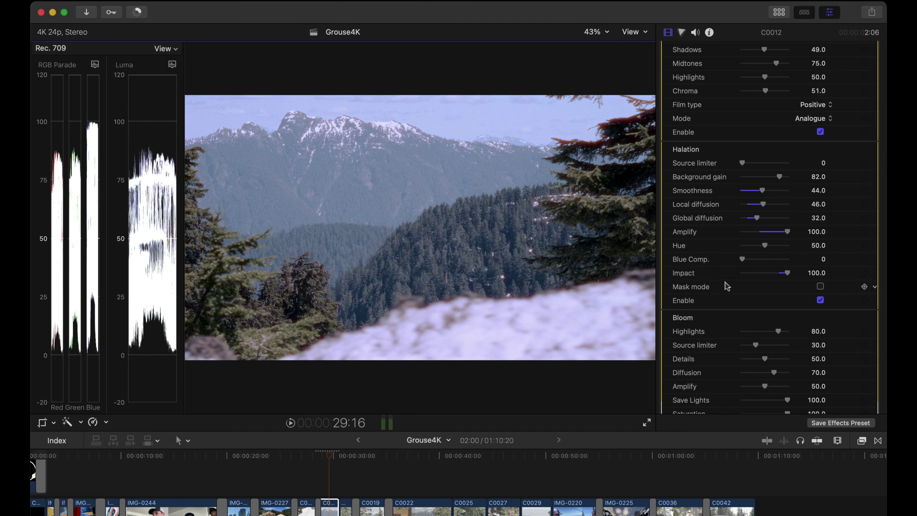
pyautogui.moveTo(761, 210); pyautogui.dragTo(750, 208)
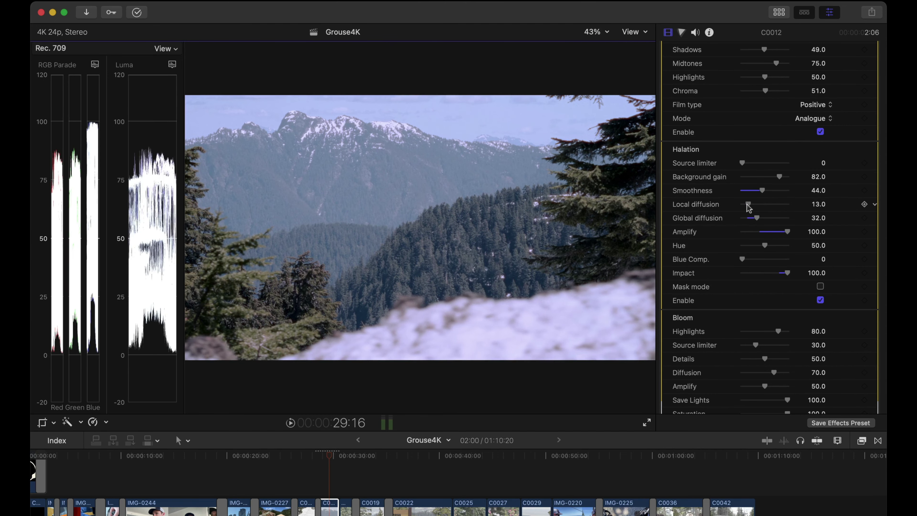
pyautogui.moveTo(767, 193)
pyautogui.mouseDown()
pyautogui.moveTo(795, 193)
pyautogui.moveTo(749, 194)
pyautogui.moveTo(767, 205)
pyautogui.mouseUp()
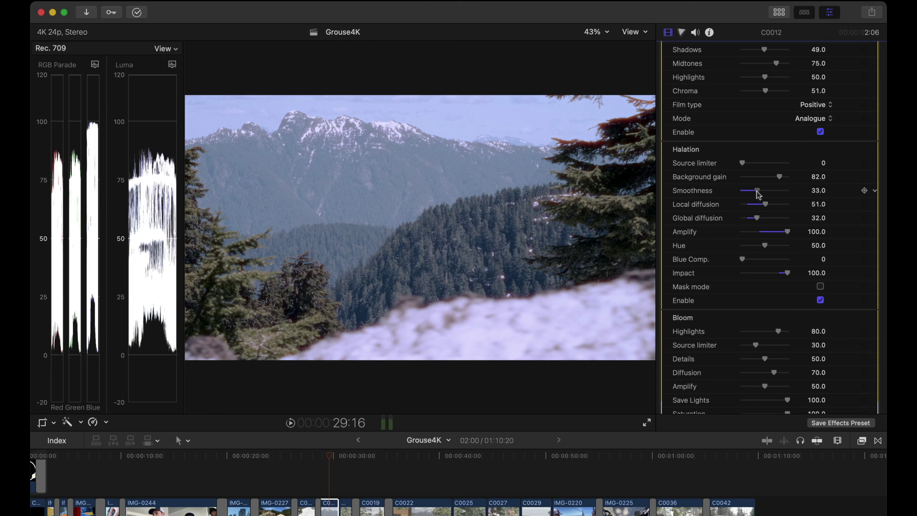
pyautogui.moveTo(757, 195); pyautogui.dragTo(776, 178)
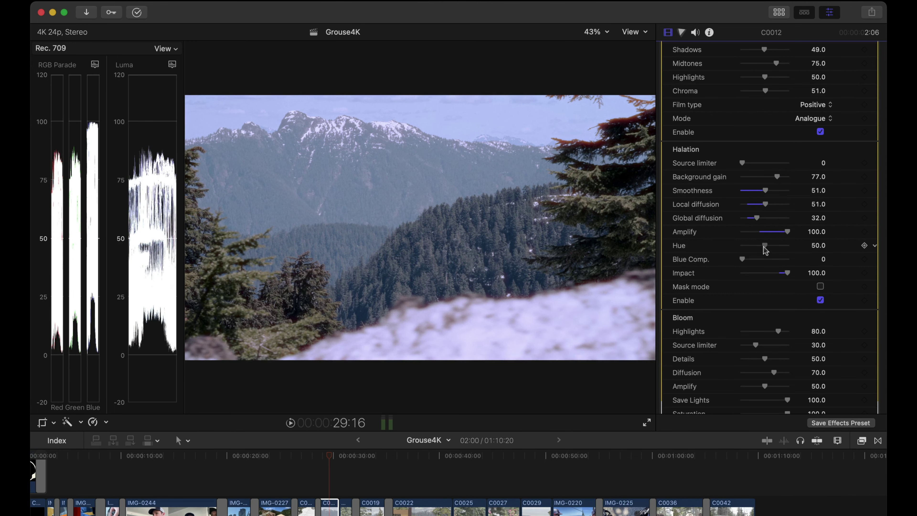
pyautogui.moveTo(764, 248); pyautogui.dragTo(762, 244)
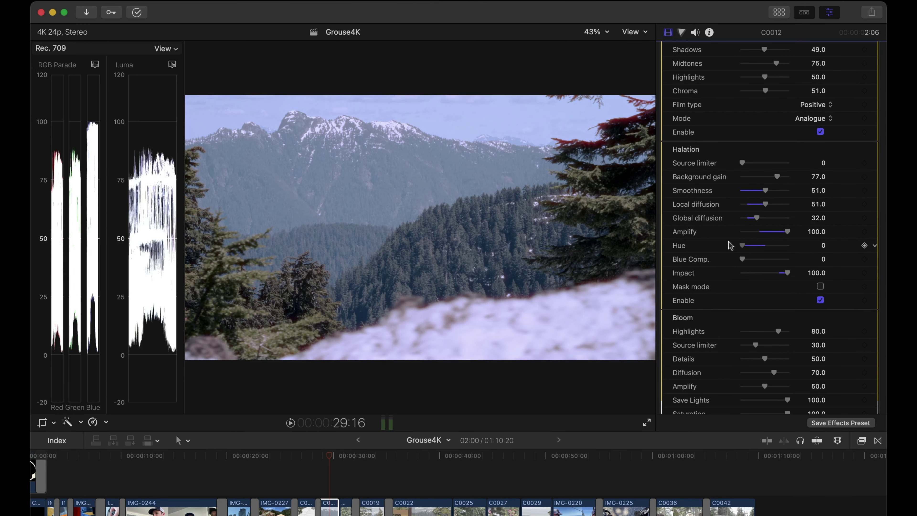
pyautogui.moveTo(760, 246)
pyautogui.mouseDown()
pyautogui.moveTo(823, 261)
pyautogui.moveTo(794, 248)
pyautogui.moveTo(767, 253)
pyautogui.mouseUp()
# Step: At 150% viewer zoom on the tree, set Halation Hue to 44 and Blue Comp. to 38
pyautogui.click(596, 33)
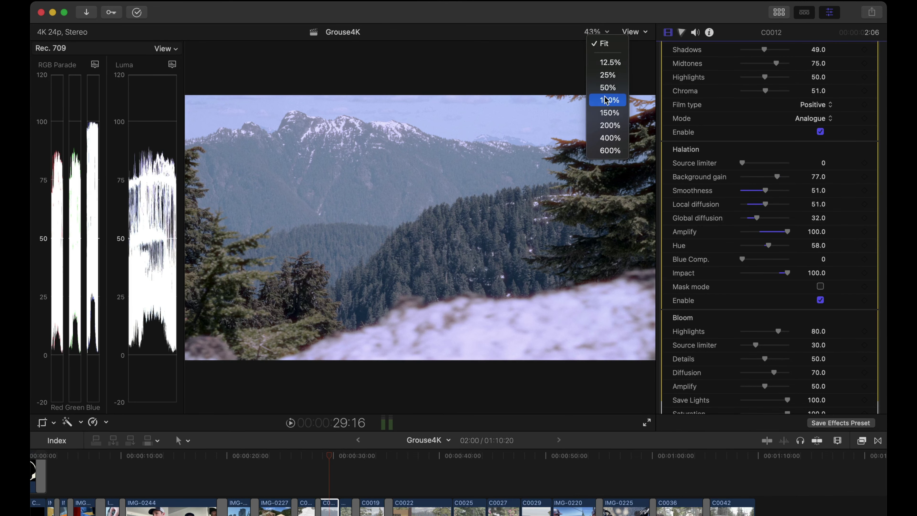
pyautogui.click(610, 112)
pyautogui.moveTo(630, 227); pyautogui.dragTo(641, 209)
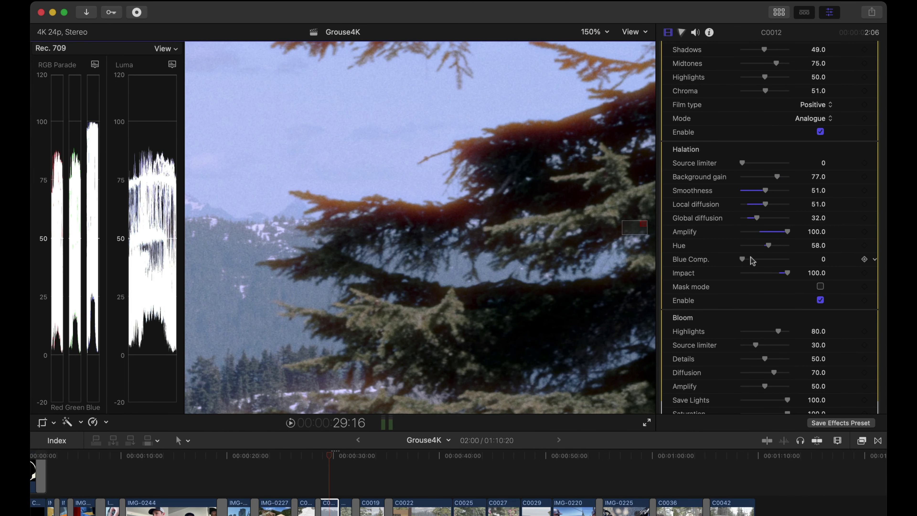
pyautogui.moveTo(771, 246); pyautogui.dragTo(784, 232)
pyautogui.moveTo(742, 260); pyautogui.dragTo(786, 274)
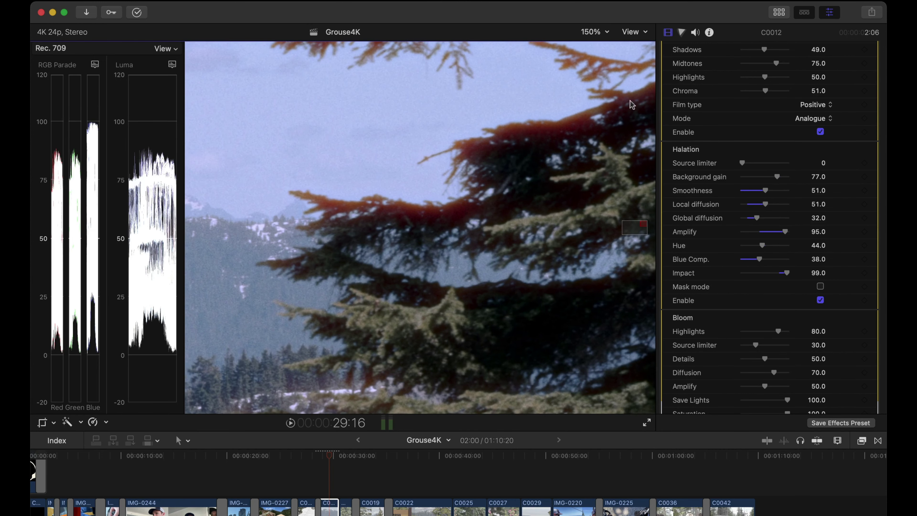
pyautogui.click(601, 36)
# Step: Raise Halation Background gain to 100 in Mask mode, then turn Mask mode and Halation off
pyautogui.click(600, 40)
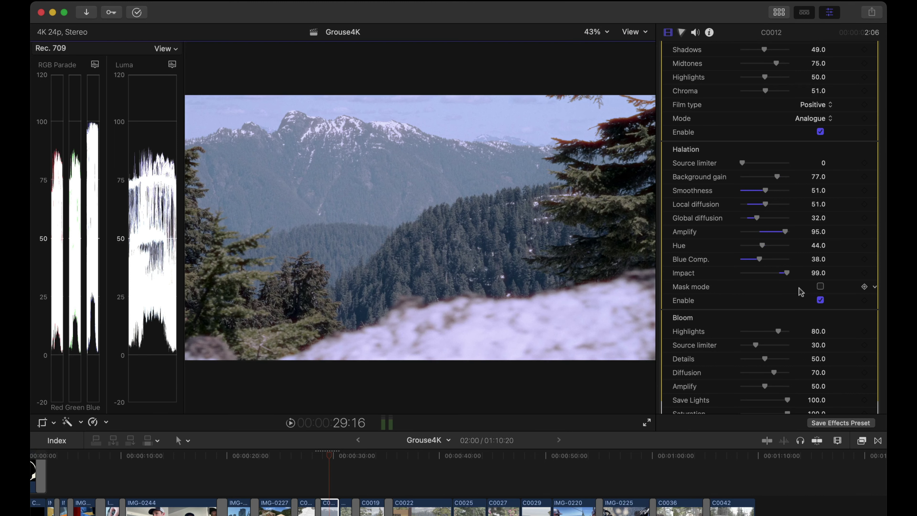
pyautogui.click(820, 287)
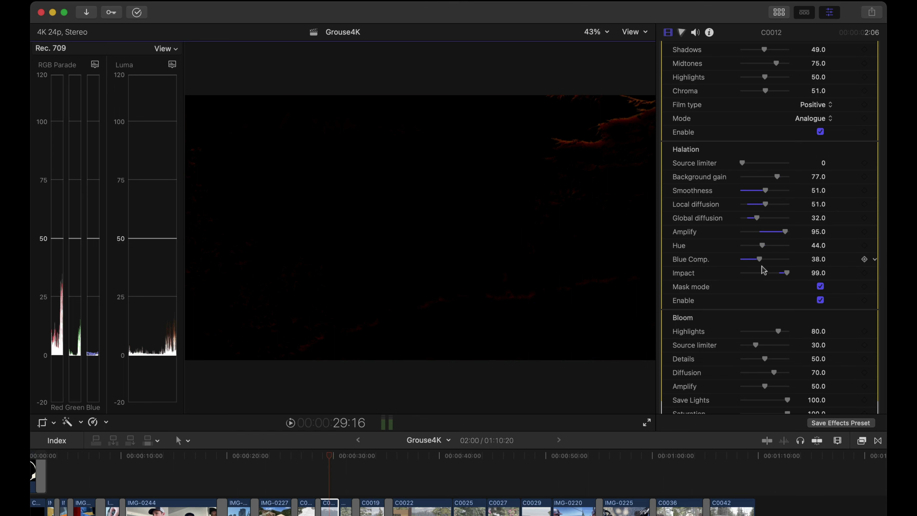
pyautogui.moveTo(740, 165); pyautogui.dragTo(714, 163)
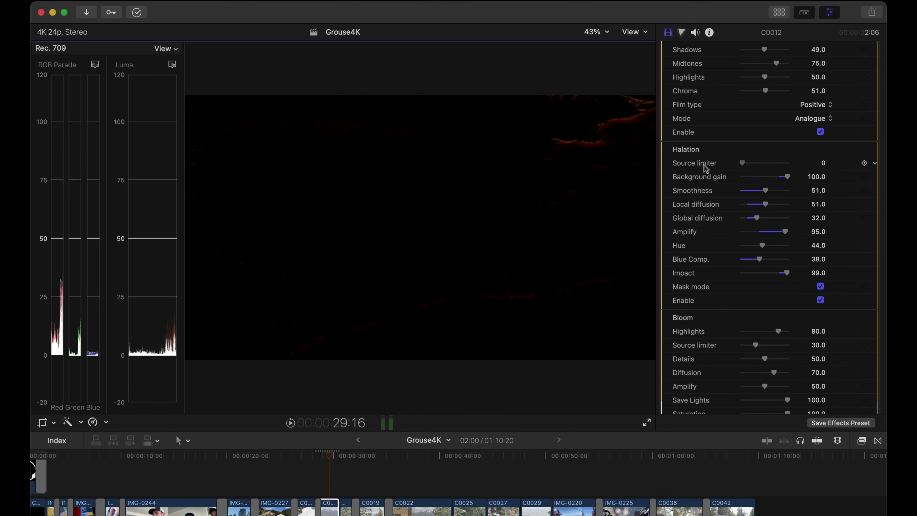
pyautogui.click(819, 287)
pyautogui.click(820, 301)
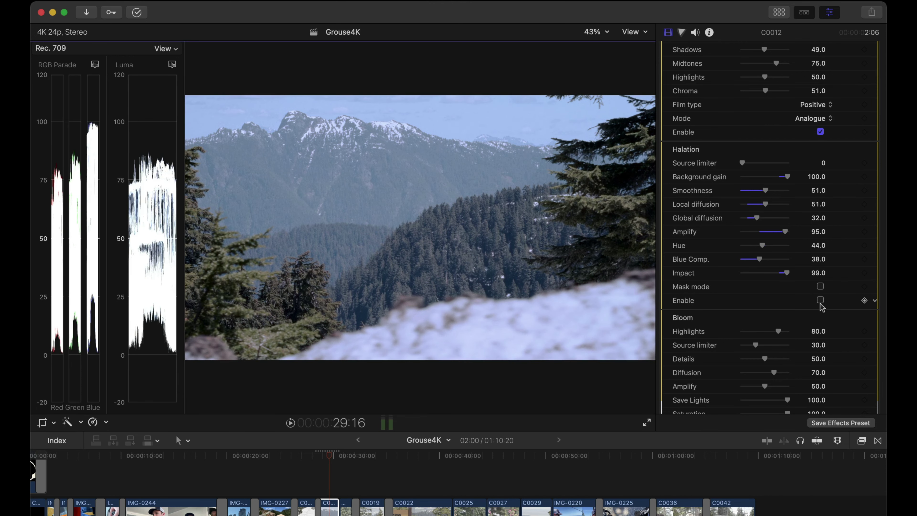
# Step: Enable Bloom with Highlights 100, Source limiter 20 and Amplify 96
pyautogui.scroll(-5, 821, 306)
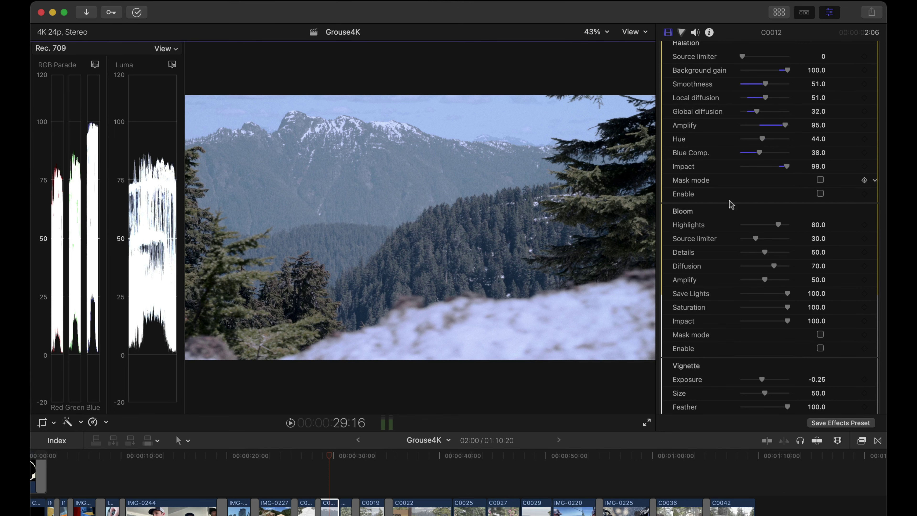
pyautogui.click(820, 348)
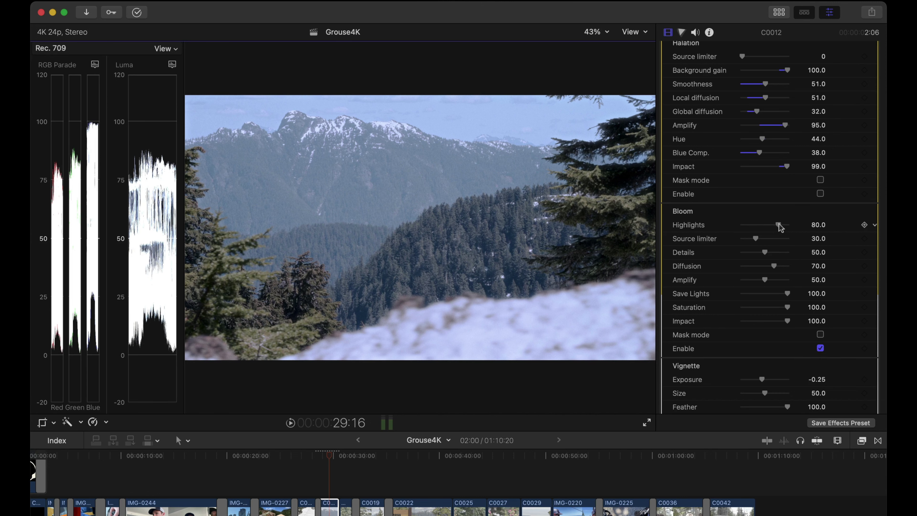
pyautogui.moveTo(763, 243); pyautogui.dragTo(765, 241)
pyautogui.moveTo(764, 279); pyautogui.dragTo(786, 282)
pyautogui.moveTo(775, 224); pyautogui.dragTo(751, 242)
# Step: At 100% zoom on the tree, set Bloom Highlights 63, Diffusion 82, Amplify 77, Save Lights 81
pyautogui.click(597, 32)
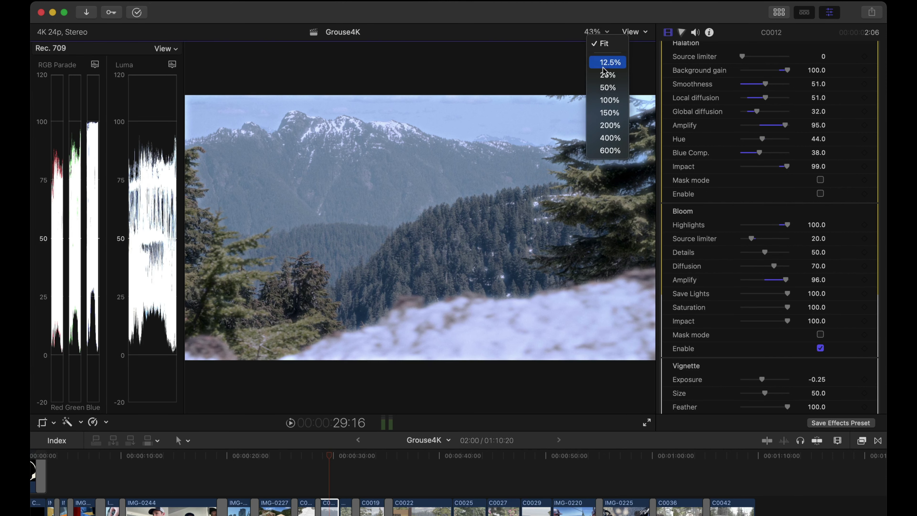
pyautogui.click(606, 88)
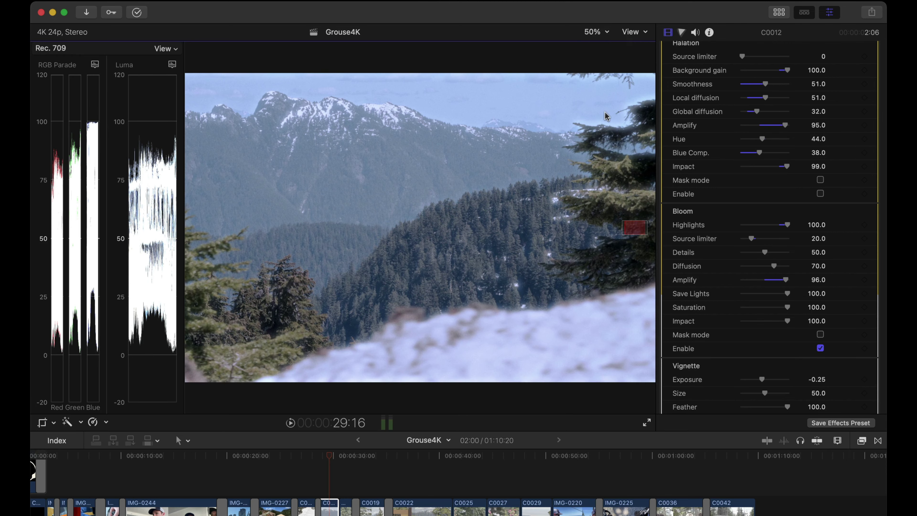
pyautogui.moveTo(635, 231); pyautogui.dragTo(652, 214)
pyautogui.click(608, 31)
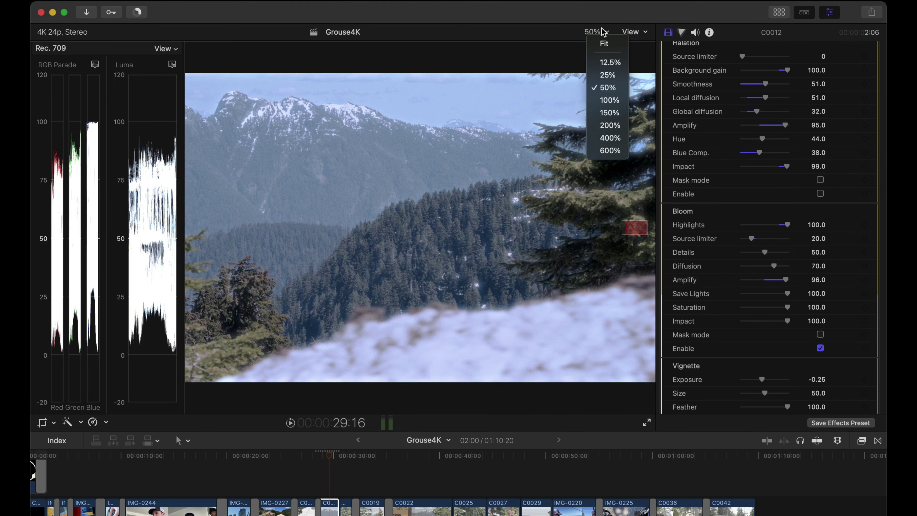
pyautogui.click(608, 101)
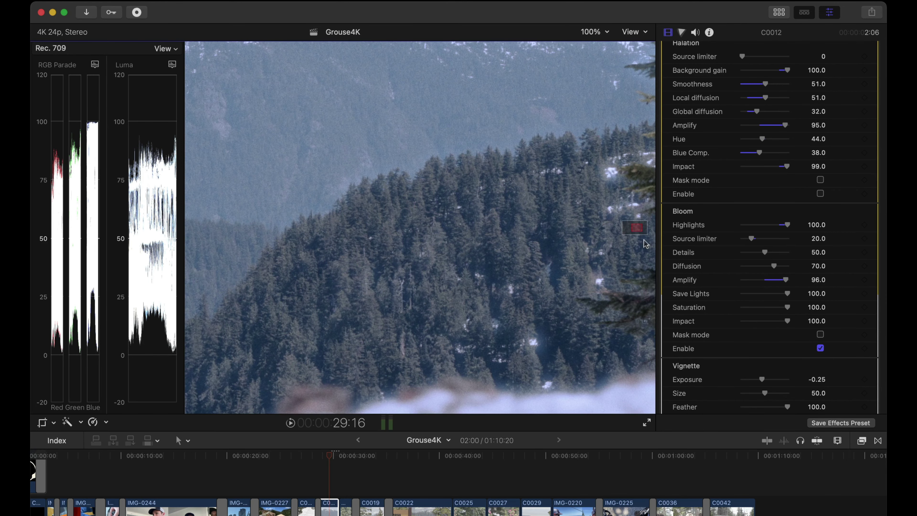
pyautogui.moveTo(631, 226); pyautogui.dragTo(672, 218)
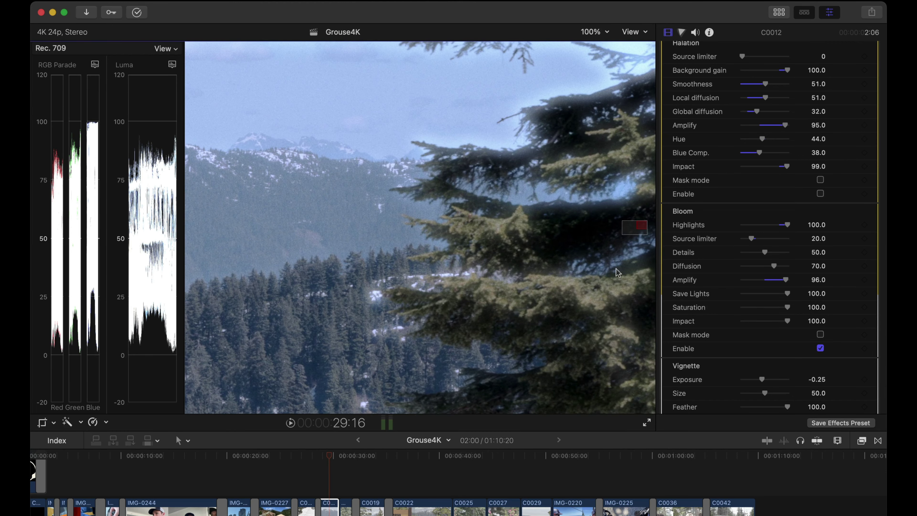
pyautogui.moveTo(789, 225); pyautogui.dragTo(782, 296)
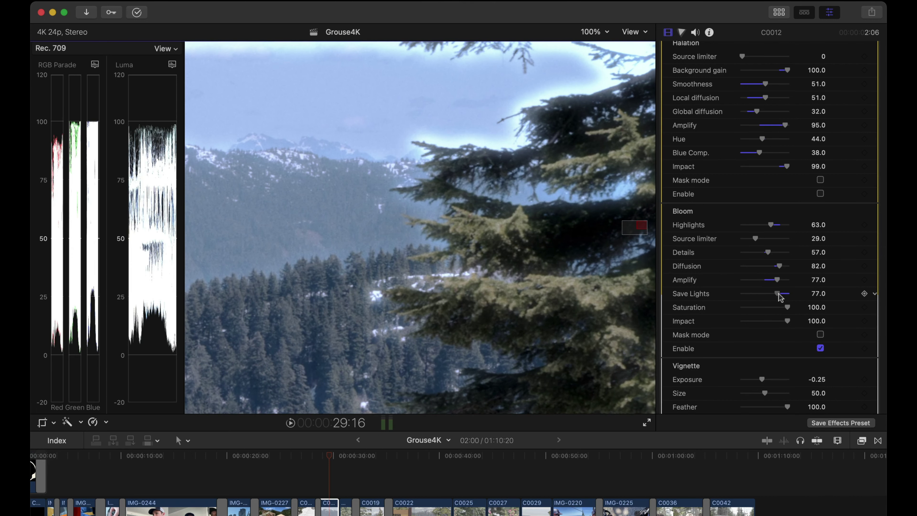
pyautogui.click(595, 33)
pyautogui.click(599, 39)
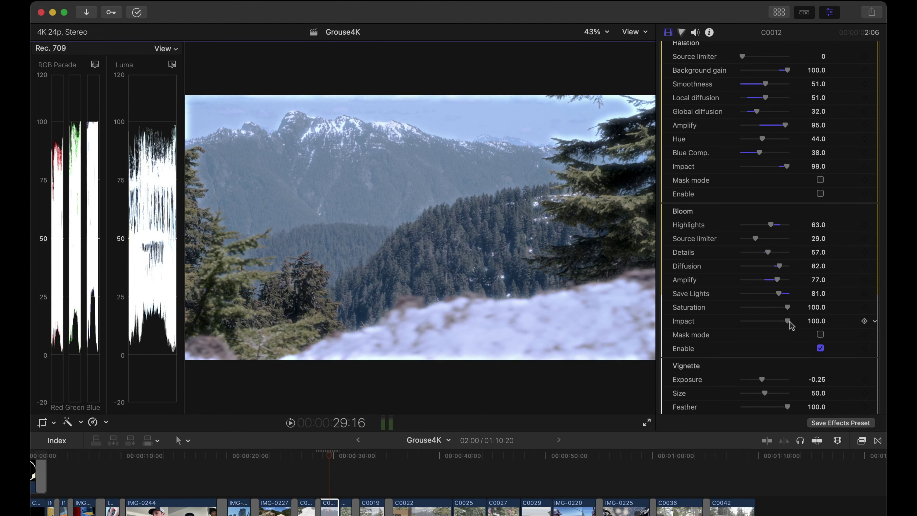
# Step: Adjust Bloom Impact while previewing the mask, then turn Mask mode and Bloom off
pyautogui.moveTo(788, 321)
pyautogui.mouseDown()
pyautogui.moveTo(719, 329)
pyautogui.moveTo(806, 330)
pyautogui.moveTo(731, 329)
pyautogui.moveTo(797, 326)
pyautogui.mouseUp()
pyautogui.click(820, 334)
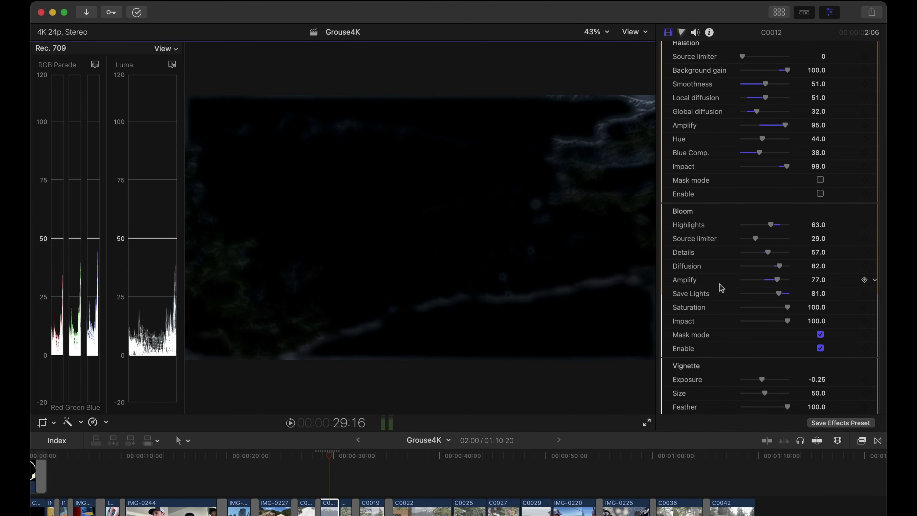
pyautogui.moveTo(785, 321)
pyautogui.mouseDown()
pyautogui.moveTo(712, 320)
pyautogui.moveTo(789, 321)
pyautogui.mouseUp()
pyautogui.click(819, 334)
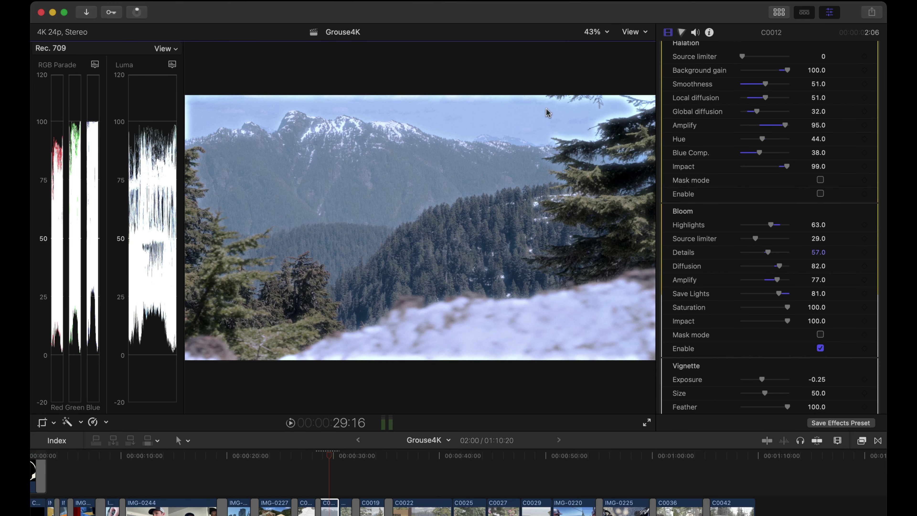
pyautogui.click(820, 348)
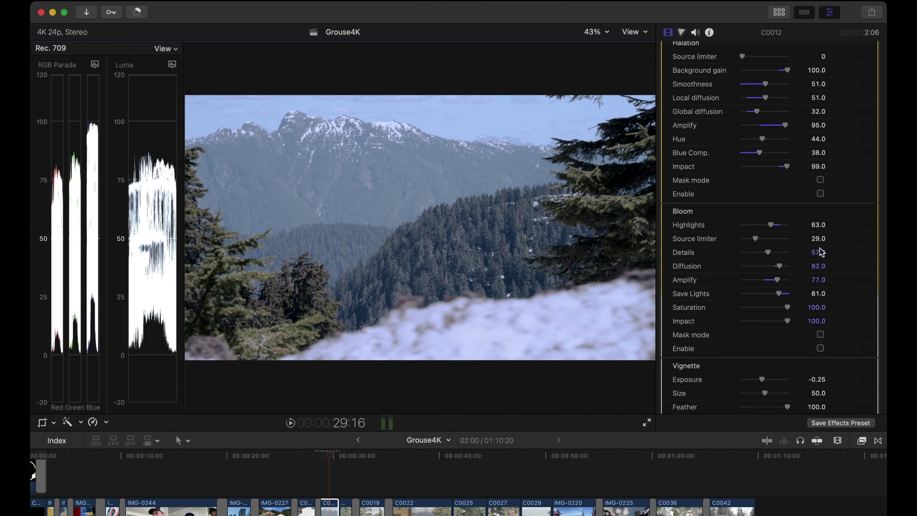
# Step: Set Vignette Feather 19, Exposure -0.98, Size 93 and Aspect ratio -100, then disable Vignette
pyautogui.scroll(-8, 820, 252)
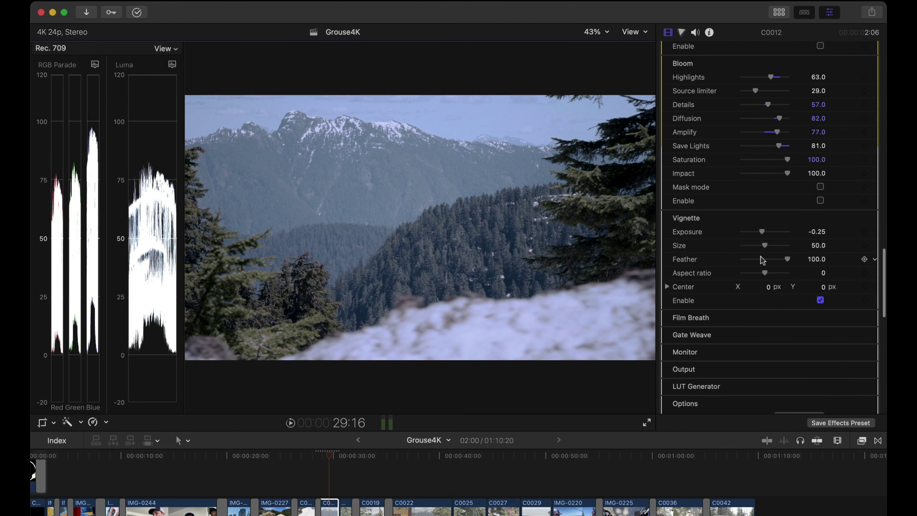
pyautogui.moveTo(787, 260); pyautogui.dragTo(733, 263)
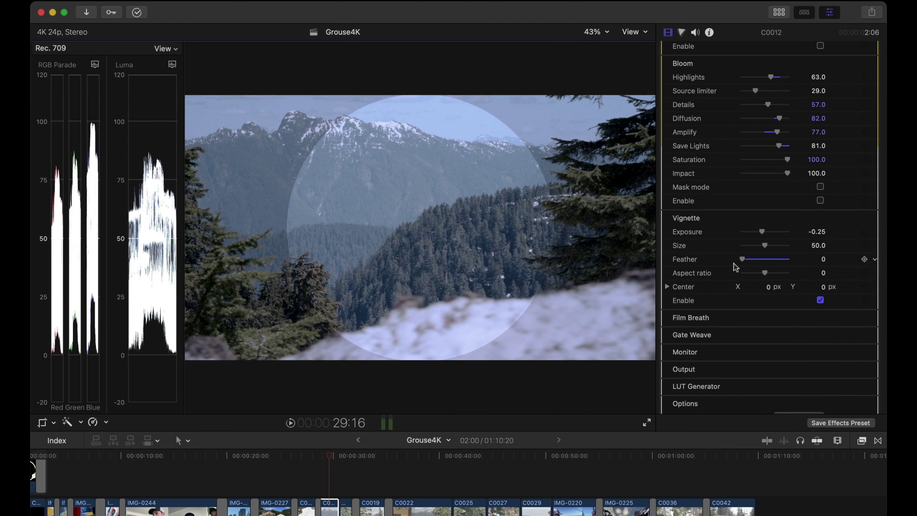
pyautogui.moveTo(762, 232); pyautogui.dragTo(716, 228)
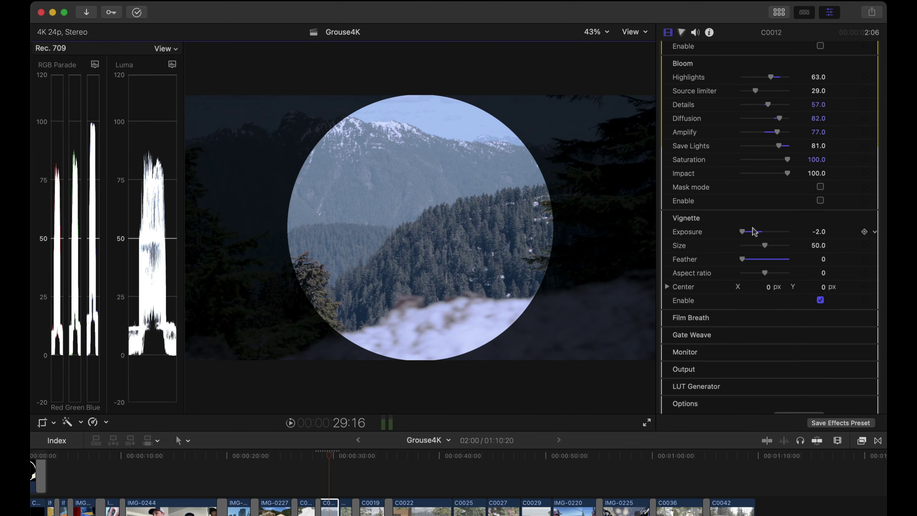
pyautogui.moveTo(766, 249)
pyautogui.mouseDown()
pyautogui.moveTo(794, 248)
pyautogui.moveTo(724, 245)
pyautogui.moveTo(764, 246)
pyautogui.moveTo(773, 273)
pyautogui.moveTo(810, 272)
pyautogui.moveTo(735, 268)
pyautogui.moveTo(781, 285)
pyautogui.moveTo(756, 286)
pyautogui.moveTo(810, 285)
pyautogui.moveTo(822, 303)
pyautogui.moveTo(821, 274)
pyautogui.moveTo(748, 260)
pyautogui.moveTo(755, 261)
pyautogui.moveTo(752, 233)
pyautogui.moveTo(783, 249)
pyautogui.mouseUp()
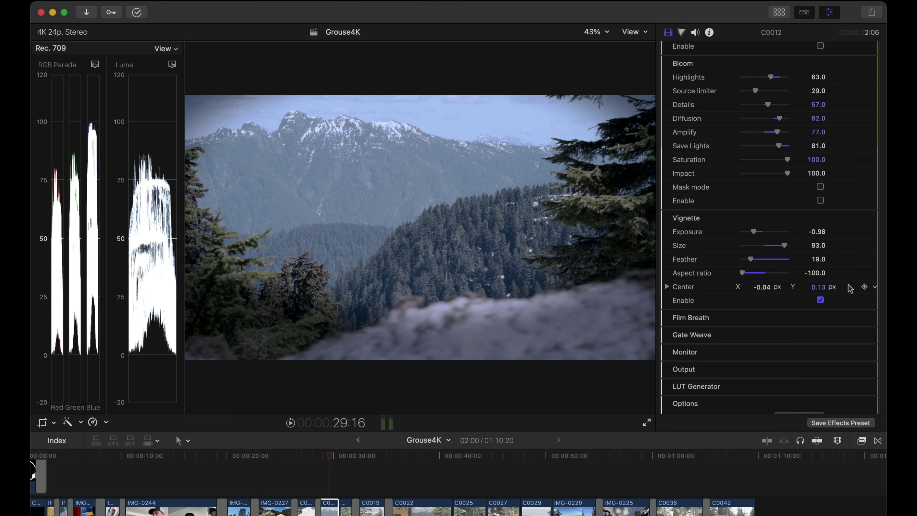
pyautogui.click(824, 302)
pyautogui.click(820, 300)
# Step: Expand the Film Breath and Gate Weave settings and enable both effects
pyautogui.scroll(-5, 819, 302)
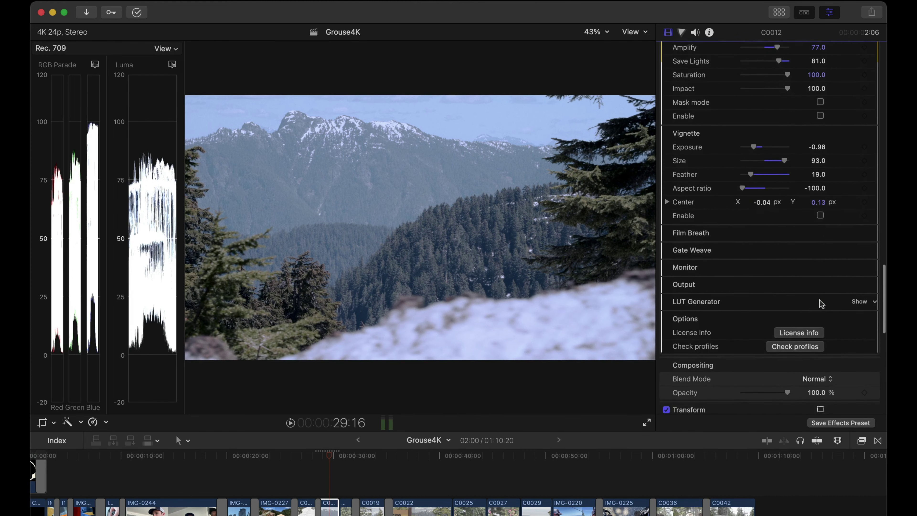
pyautogui.click(862, 232)
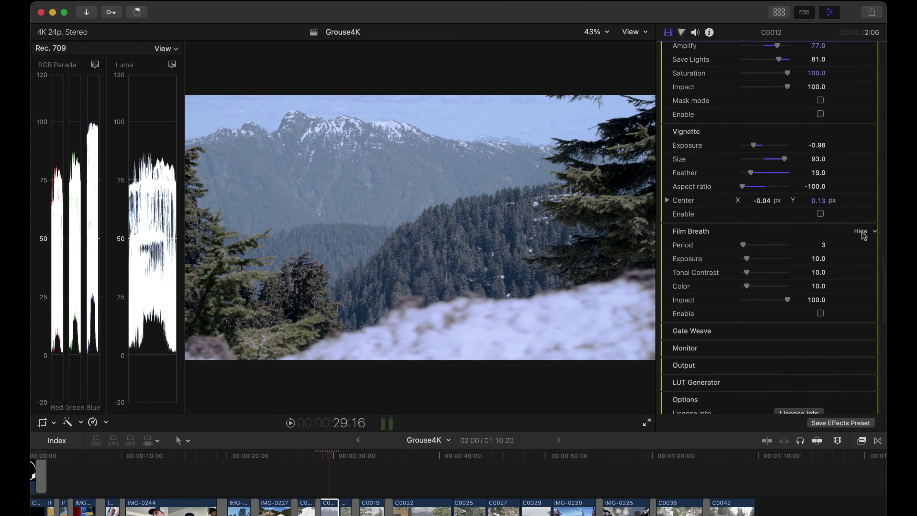
pyautogui.scroll(-3, 852, 253)
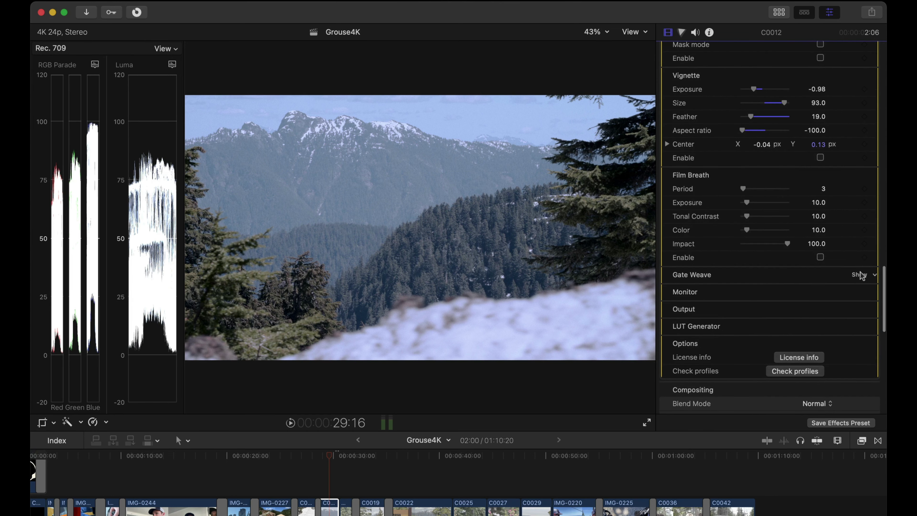
pyautogui.click(862, 274)
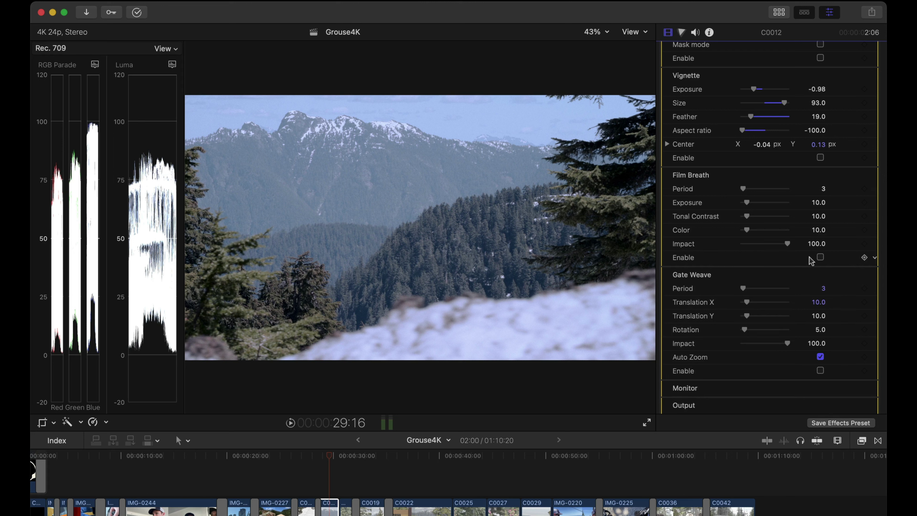
pyautogui.click(820, 258)
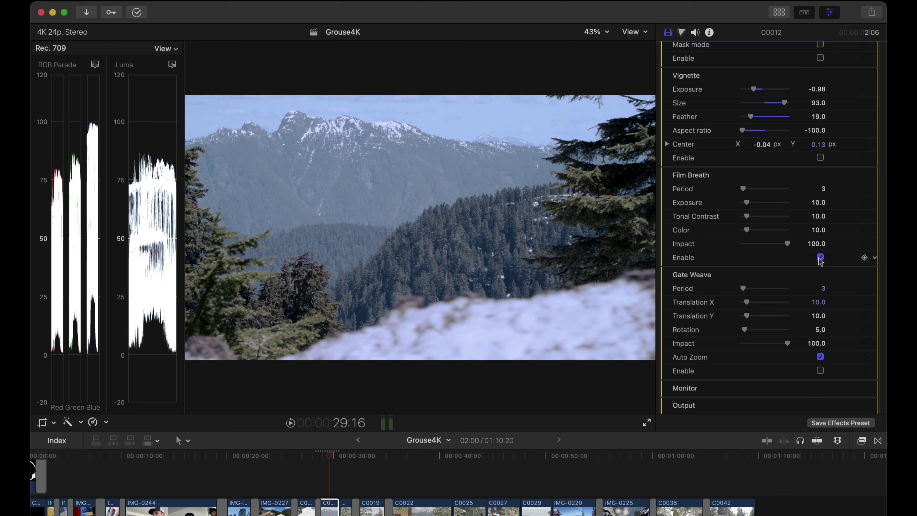
pyautogui.click(821, 372)
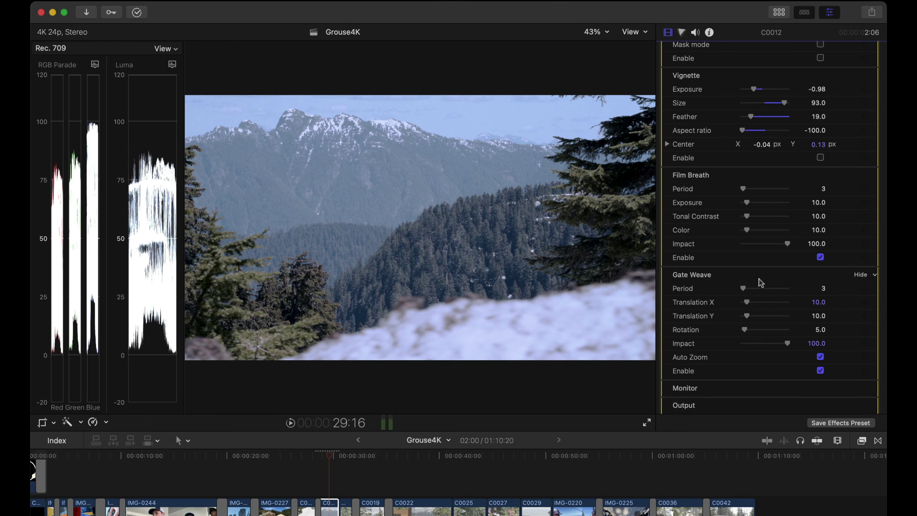
# Step: Set Film Breath period 69 and Gate Weave period 58, rotation 50, then disable both
pyautogui.click(763, 289)
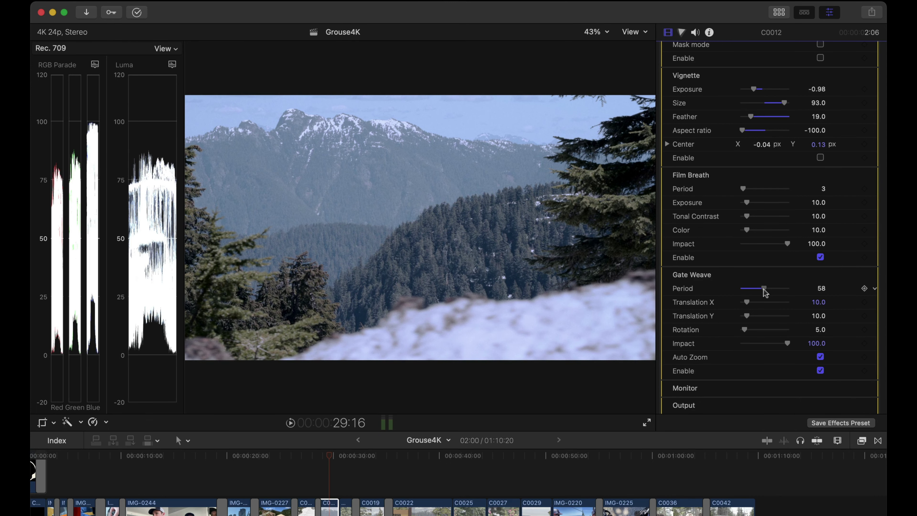
pyautogui.click(768, 189)
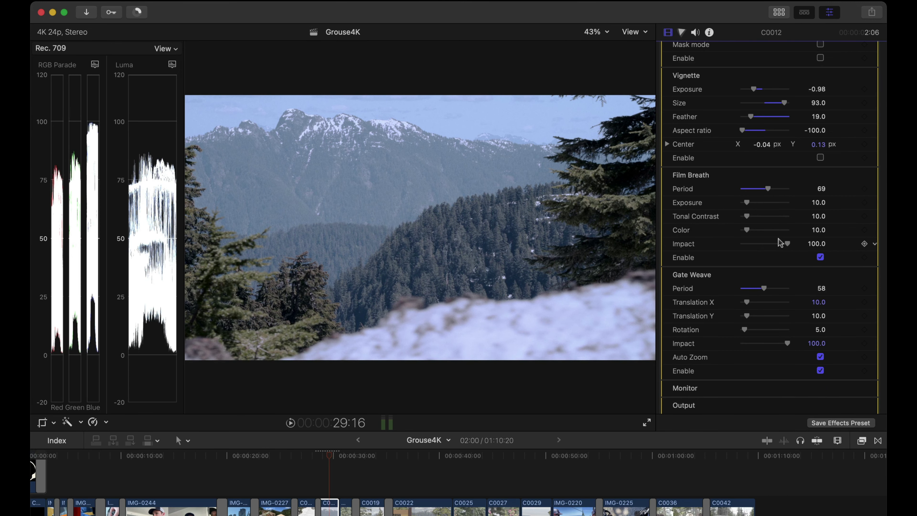
pyautogui.click(764, 330)
pyautogui.click(760, 316)
pyautogui.click(760, 303)
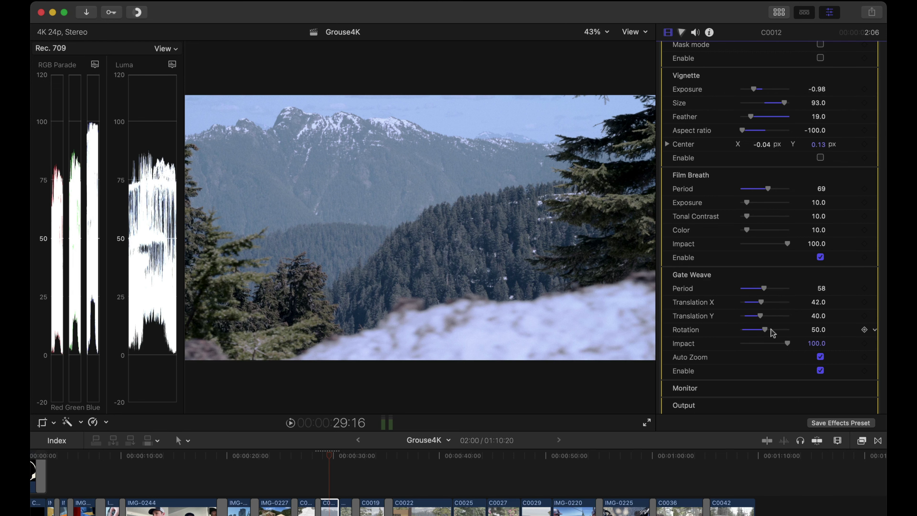
pyautogui.click(821, 357)
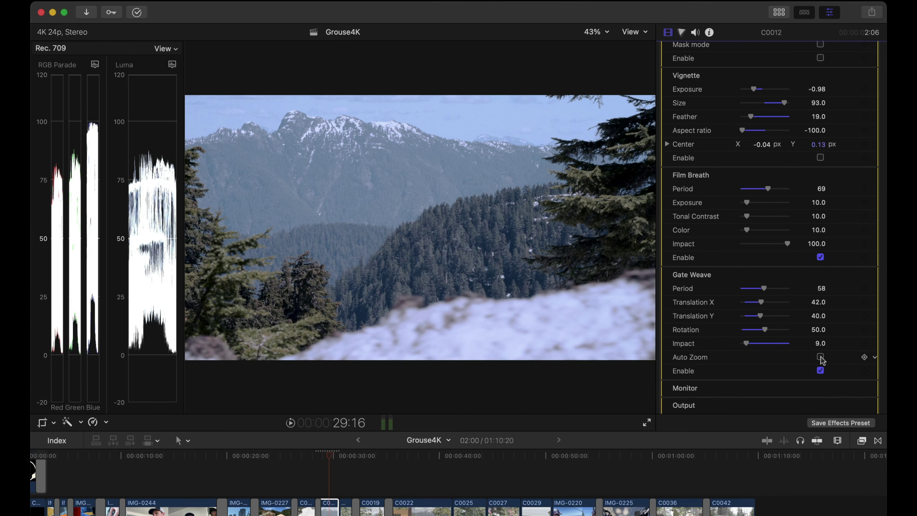
pyautogui.click(820, 357)
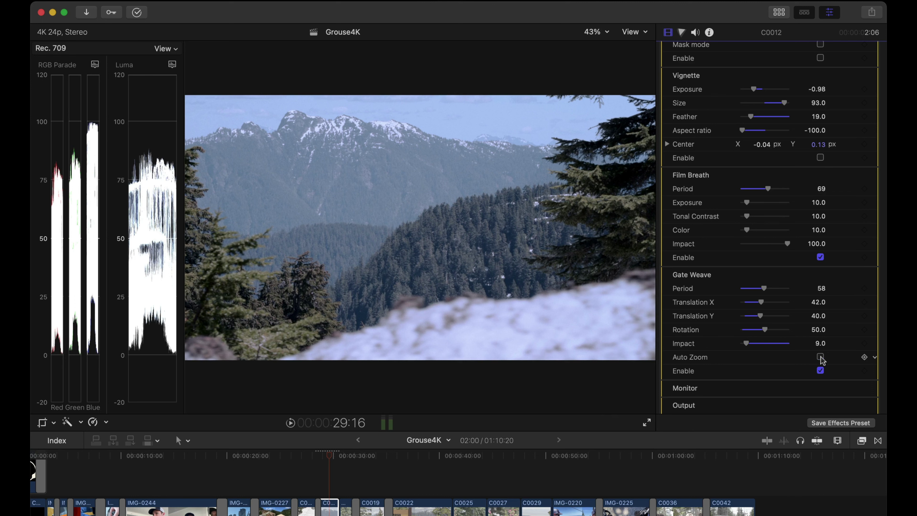
pyautogui.click(820, 371)
pyautogui.click(819, 258)
# Step: Expand Dehancer's Monitor section to reveal the False Color IRE and Clipping indication options
pyautogui.scroll(-5, 820, 260)
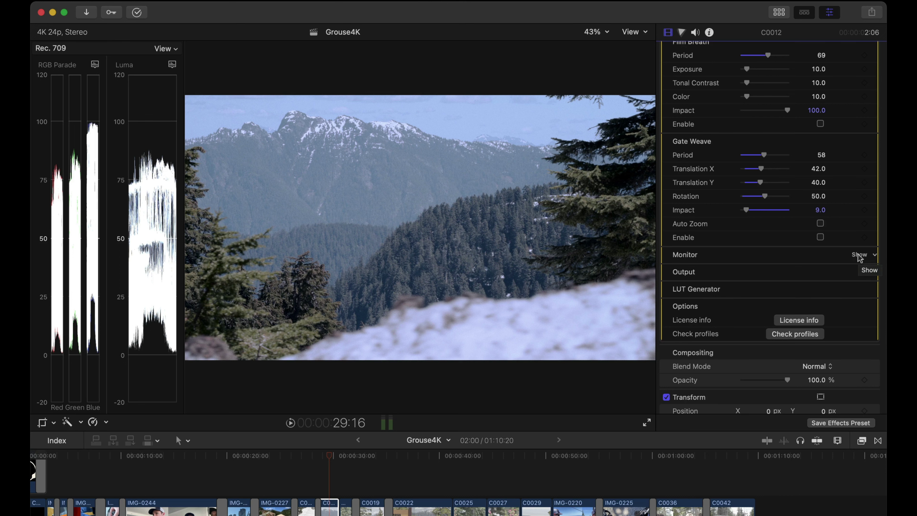
pyautogui.click(860, 255)
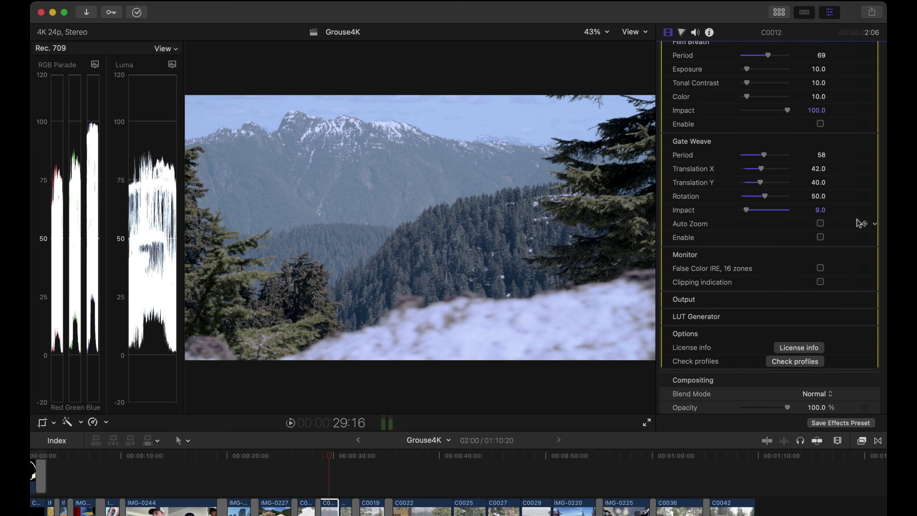
# Step: Turn on the False Color IRE overlay in the viewer
pyautogui.click(820, 268)
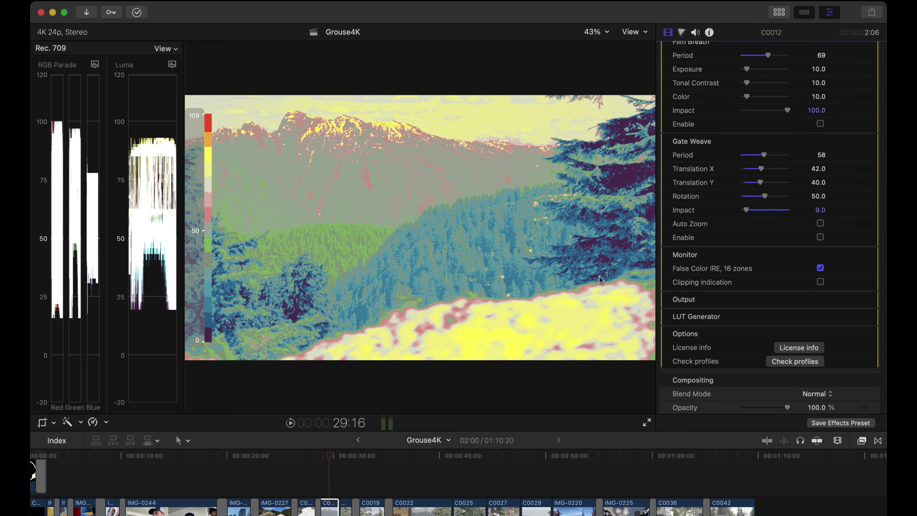
pyautogui.click(820, 268)
pyautogui.click(820, 268)
# Step: Adjust Exposure Comp. to -0.41 while watching the false-colour view
pyautogui.scroll(15, 822, 268)
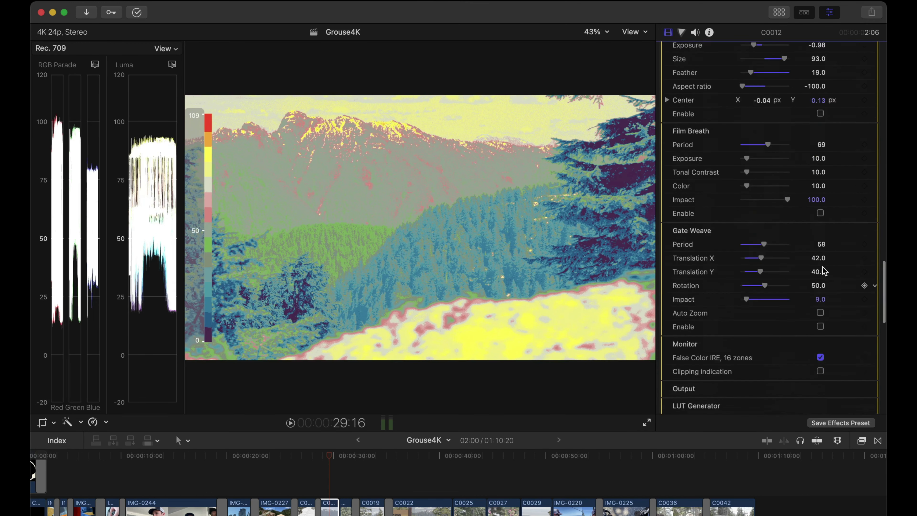
pyautogui.scroll(10, 822, 269)
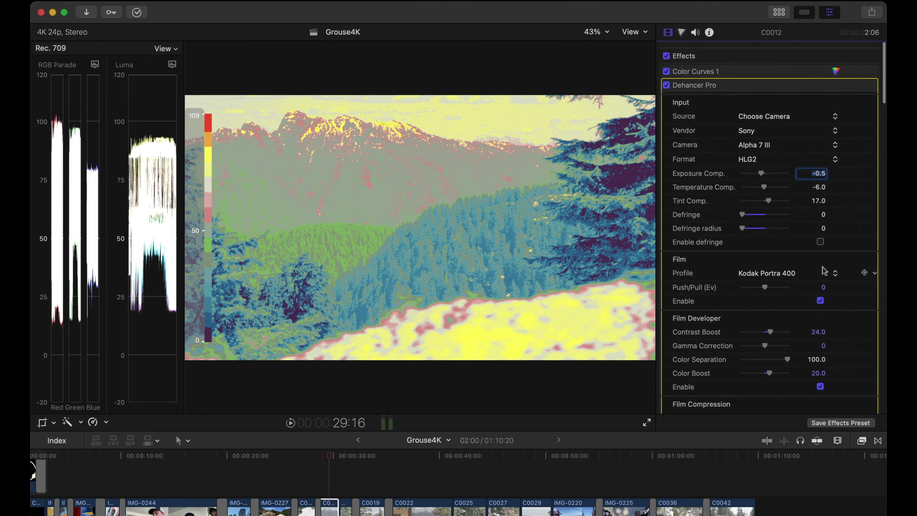
pyautogui.moveTo(762, 169); pyautogui.dragTo(750, 169)
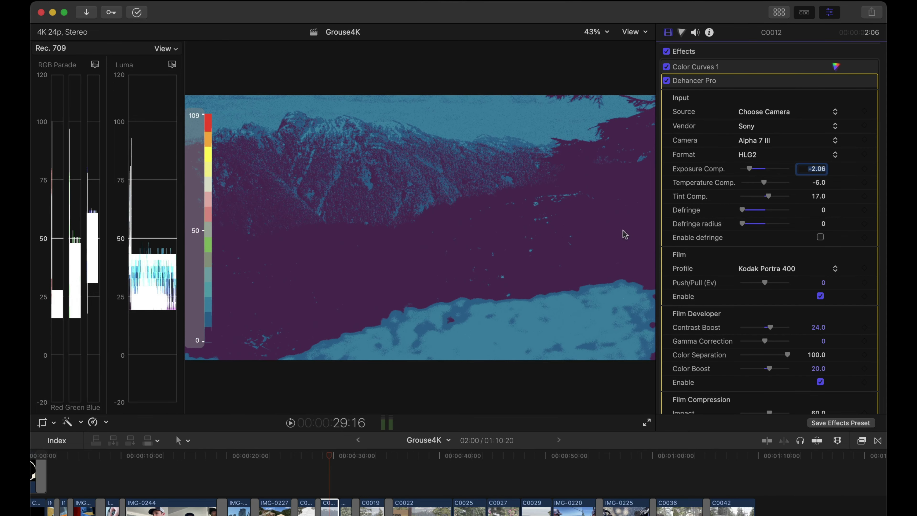
pyautogui.moveTo(749, 168)
pyautogui.mouseDown()
pyautogui.moveTo(778, 170)
pyautogui.moveTo(761, 173)
pyautogui.mouseUp()
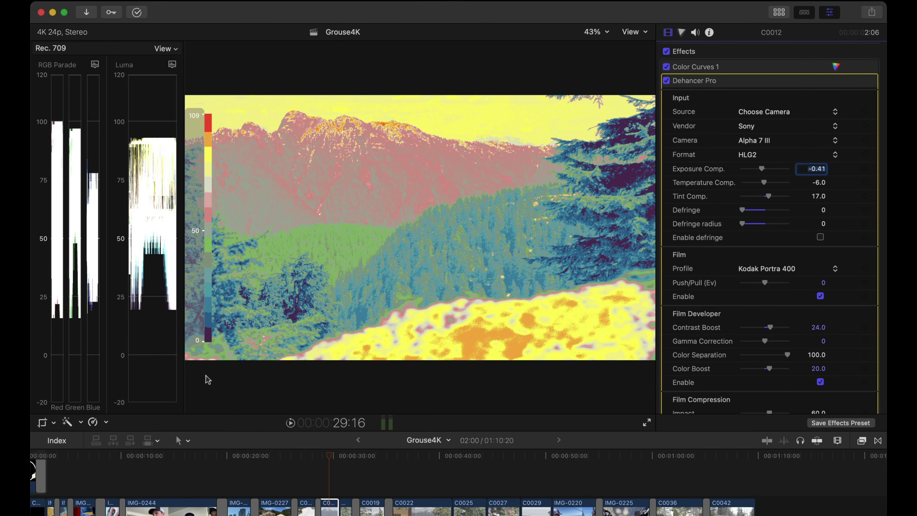
pyautogui.scroll(-2, 753, 201)
pyautogui.scroll(-20, 751, 198)
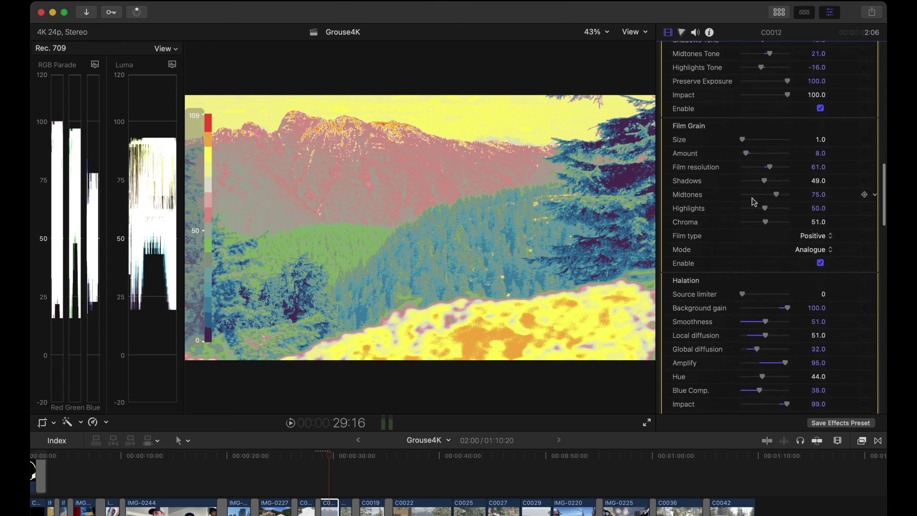
pyautogui.scroll(-10, 753, 200)
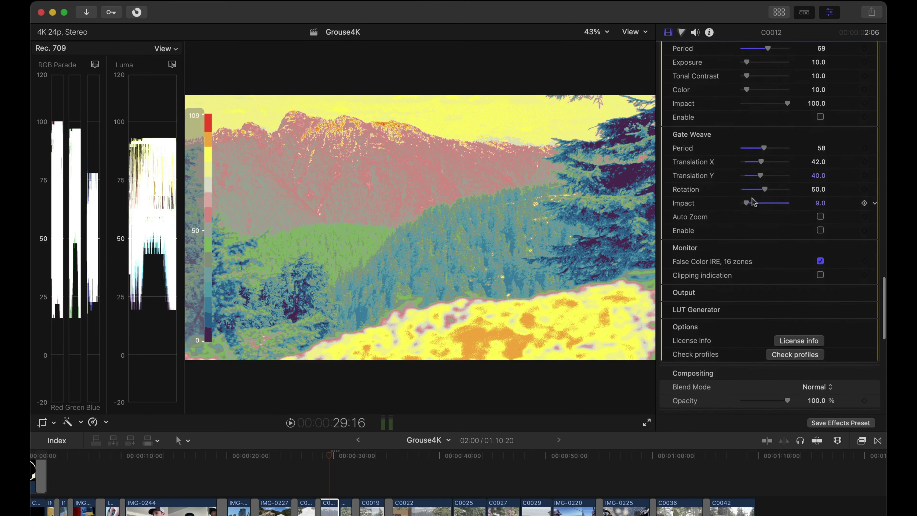
# Step: Swap false colour for clipping indication and lower Contrast Boost to 22 to clear clipping
pyautogui.click(820, 277)
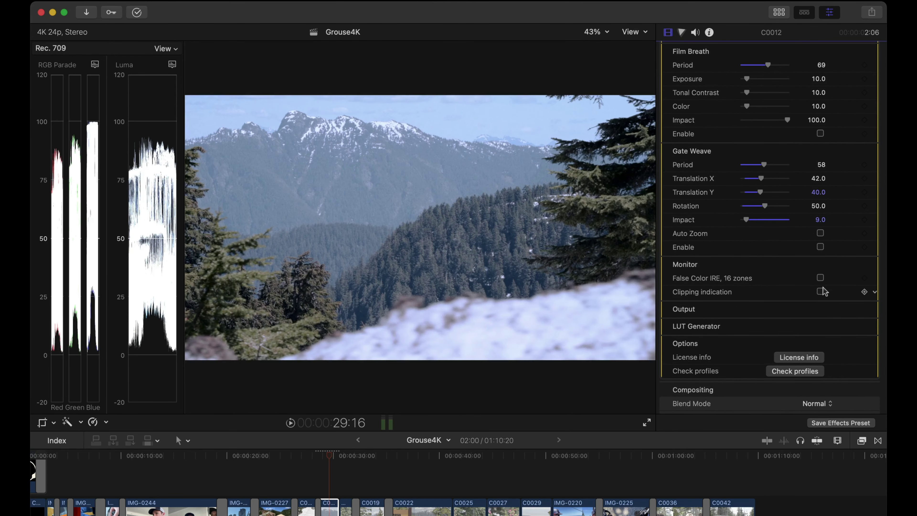
pyautogui.click(820, 292)
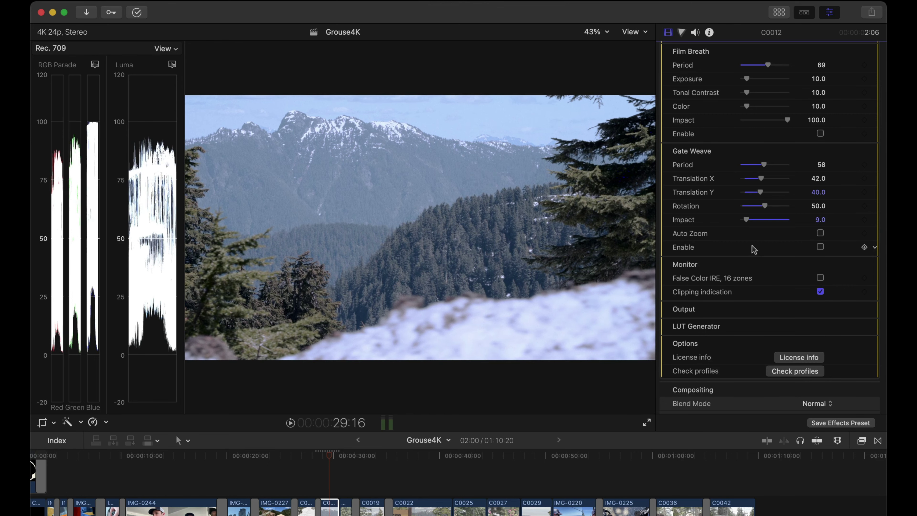
pyautogui.scroll(15, 765, 206)
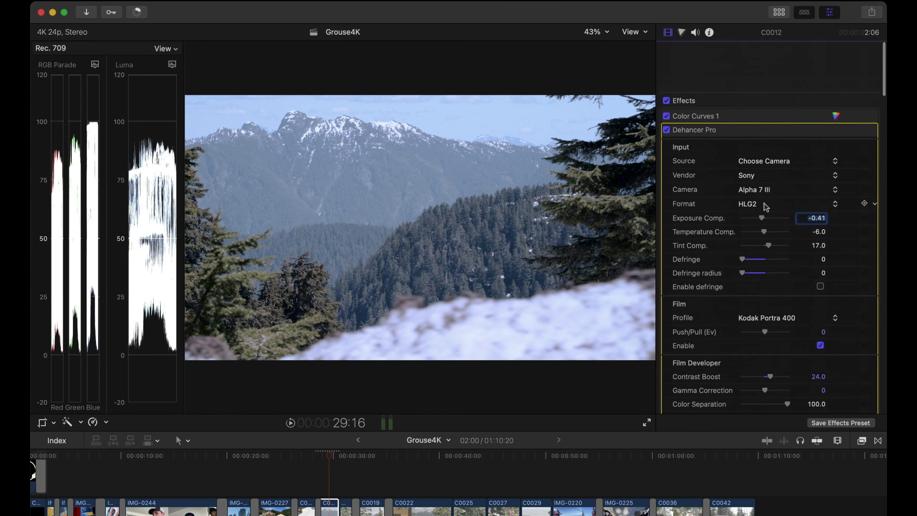
pyautogui.scroll(-3, 764, 205)
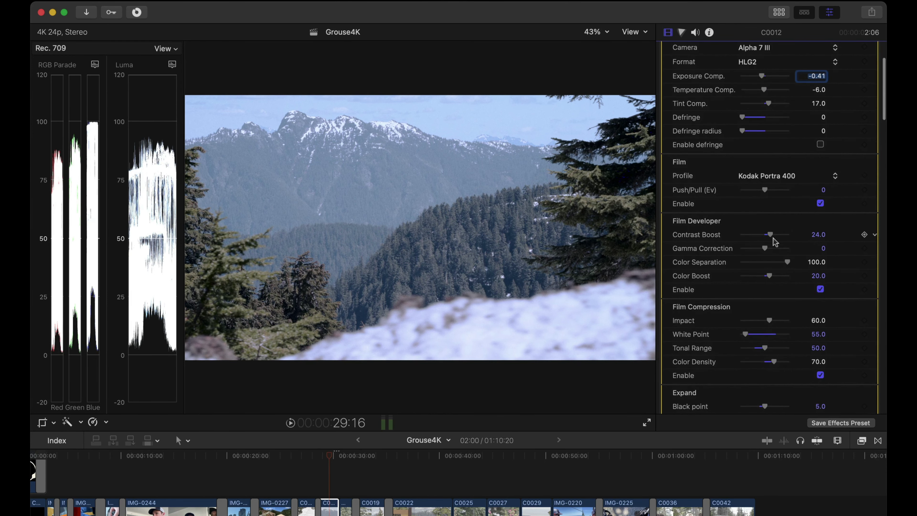
pyautogui.moveTo(769, 235); pyautogui.dragTo(787, 236)
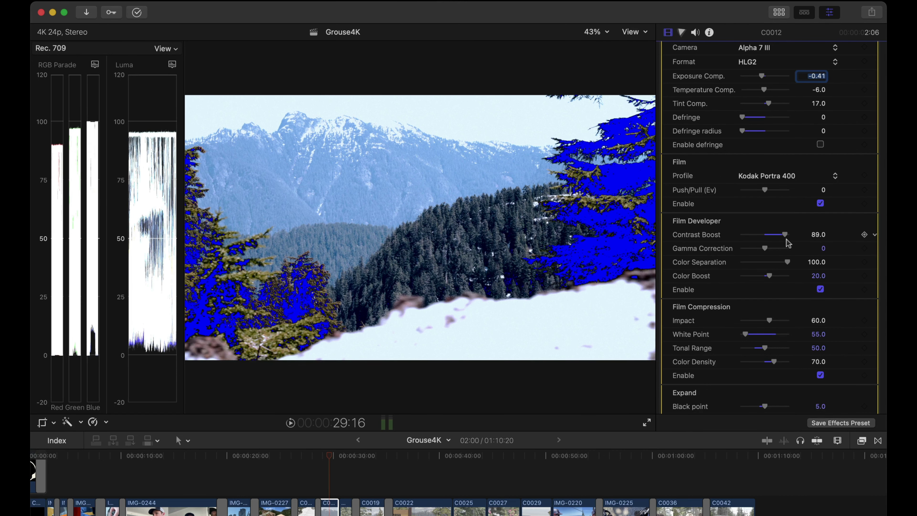
pyautogui.moveTo(785, 235); pyautogui.dragTo(768, 235)
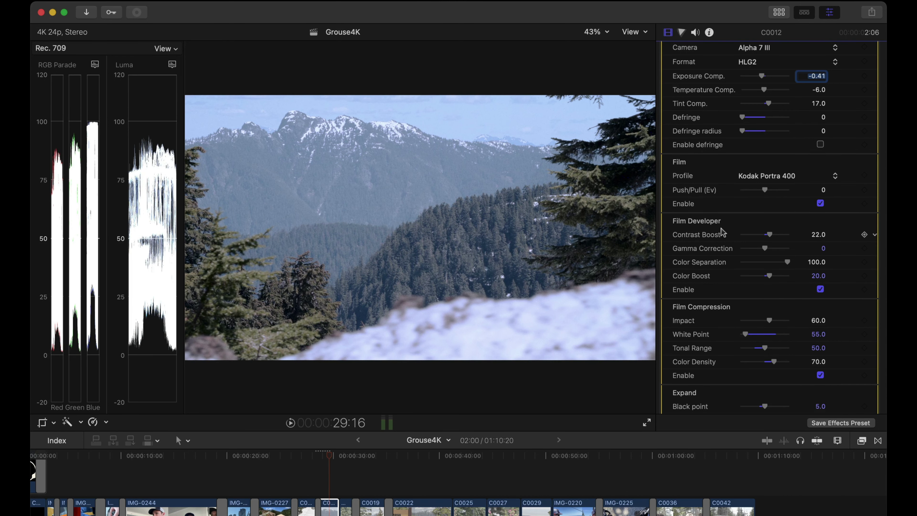
# Step: Fine-tune Exposure Comp. to -0.33
pyautogui.scroll(2, 745, 117)
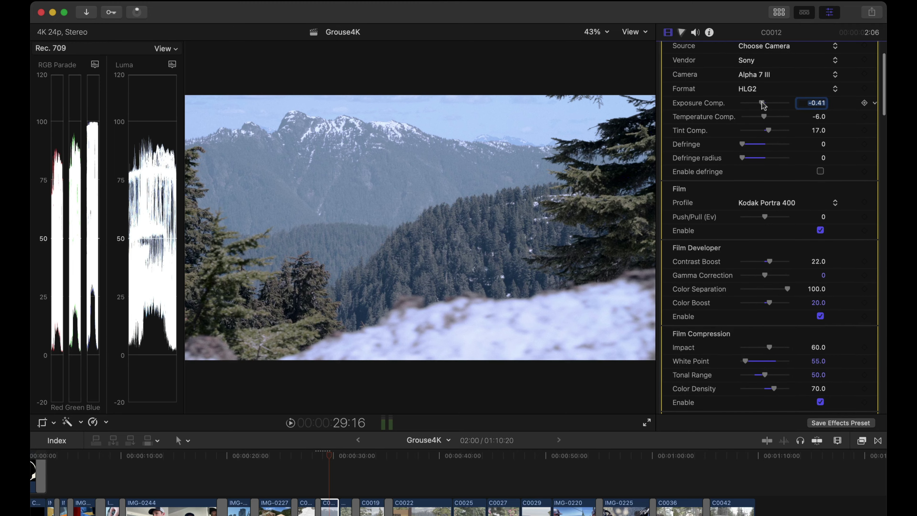
pyautogui.moveTo(762, 105)
pyautogui.mouseDown()
pyautogui.moveTo(753, 106)
pyautogui.moveTo(771, 108)
pyautogui.moveTo(761, 110)
pyautogui.mouseUp()
pyautogui.scroll(-10, 761, 110)
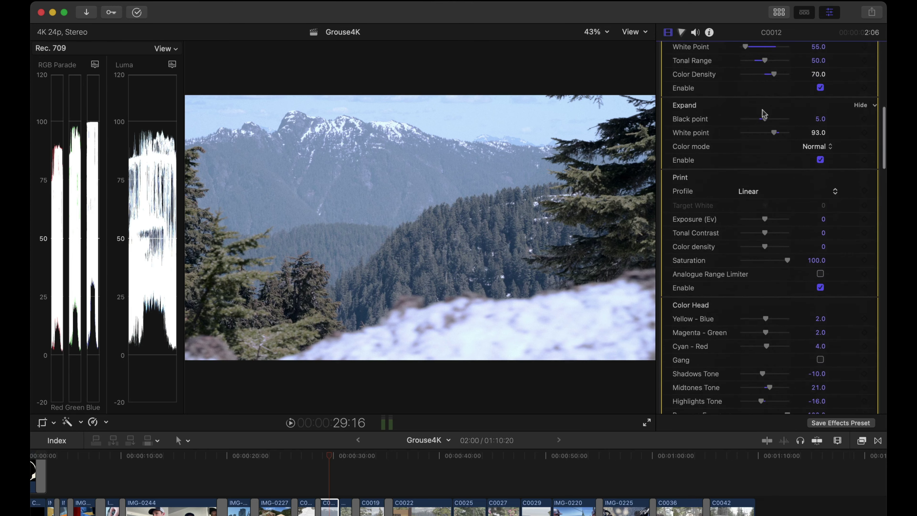
pyautogui.scroll(-15, 764, 112)
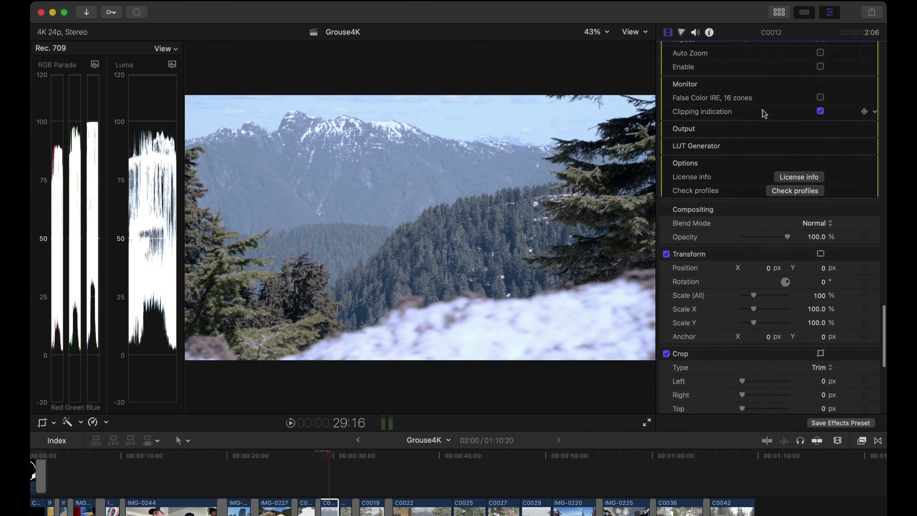
pyautogui.scroll(3, 764, 115)
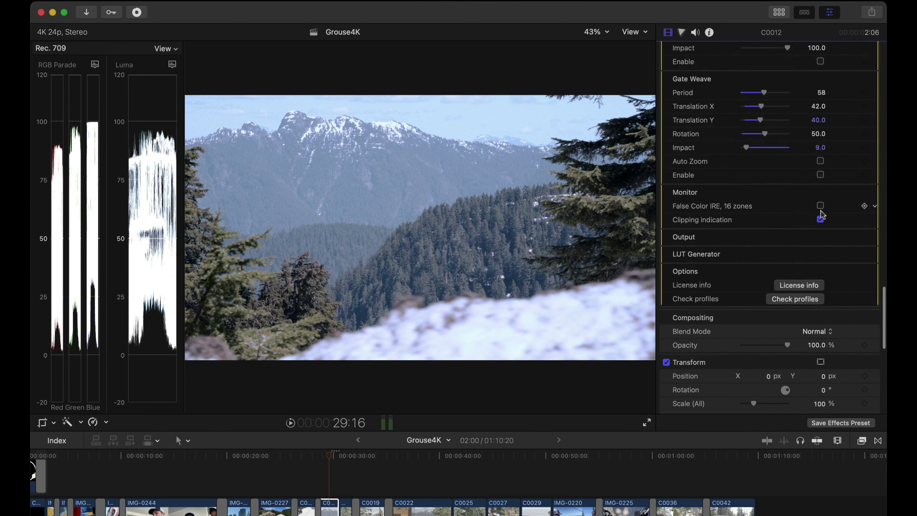
# Step: Turn off clipping indication and expand the Output settings
pyautogui.click(820, 223)
pyautogui.scroll(1, 859, 253)
pyautogui.click(861, 252)
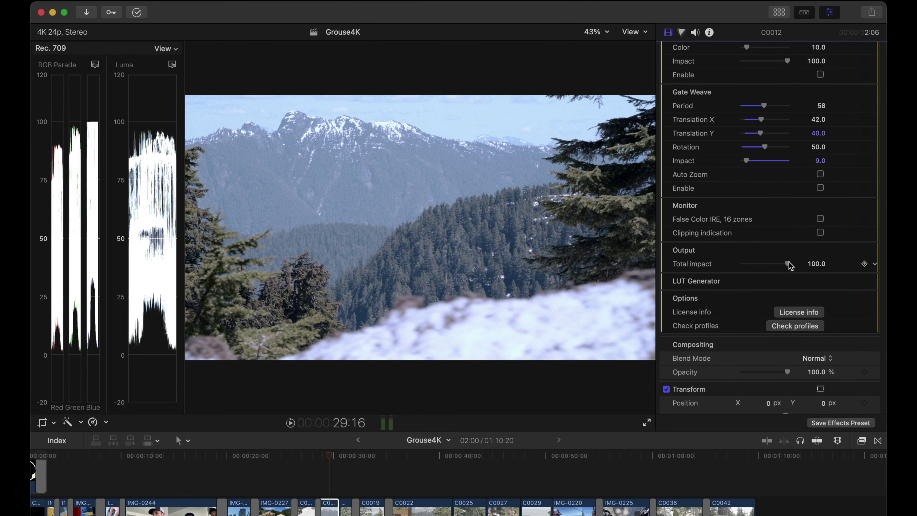
# Step: Compare the clip with and without the grade, leaving Total impact at 100
pyautogui.moveTo(788, 263); pyautogui.dragTo(738, 264)
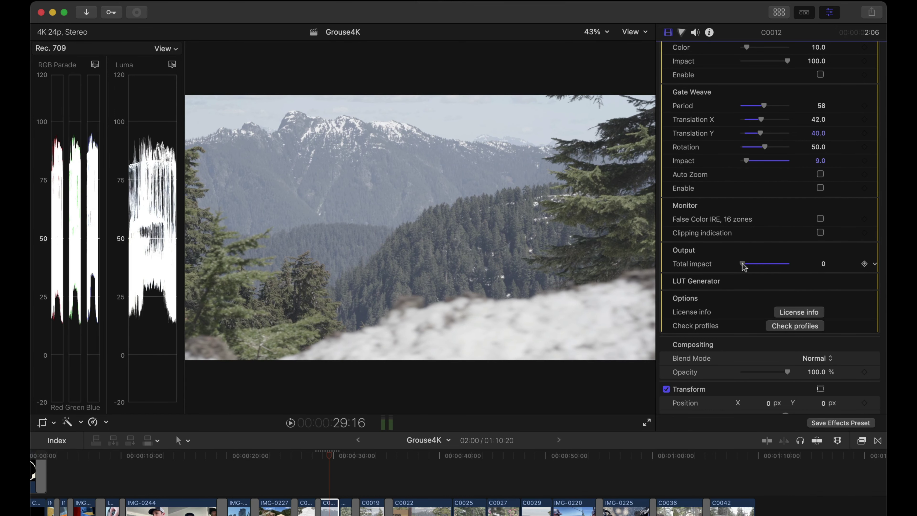
pyautogui.moveTo(742, 264); pyautogui.dragTo(792, 268)
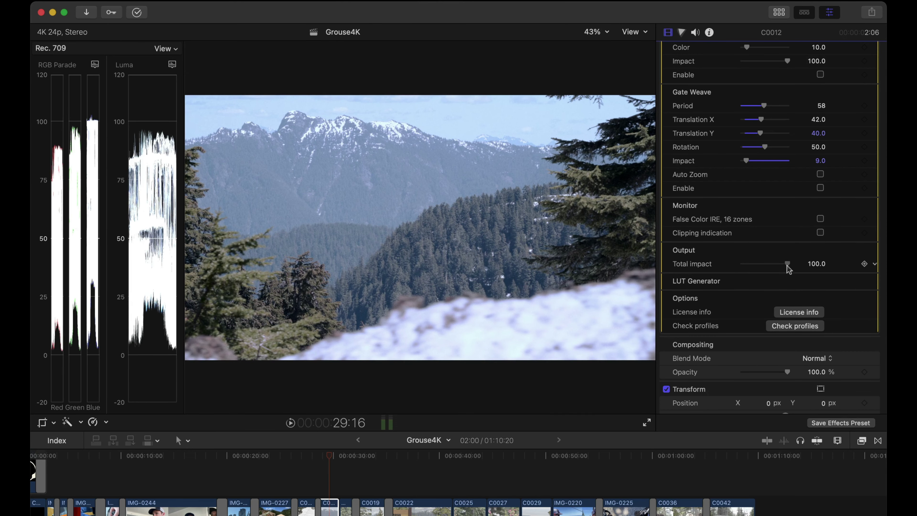
pyautogui.press('super+z')
pyautogui.press('super+shift+z')
pyautogui.press('super+z')
pyautogui.press('super+shift+z')
pyautogui.scroll(-2, 843, 242)
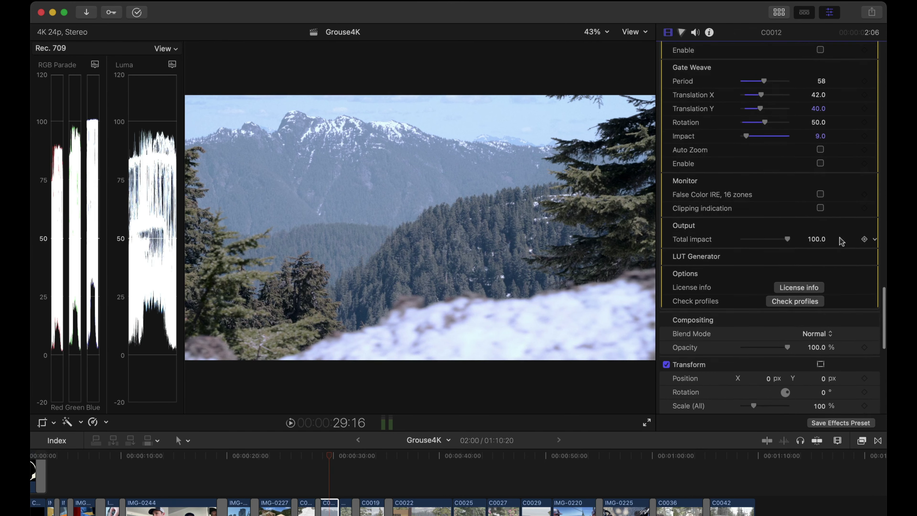
# Step: Set LUT Generator size to Normal (33x33x33) and export the LUT
pyautogui.click(859, 246)
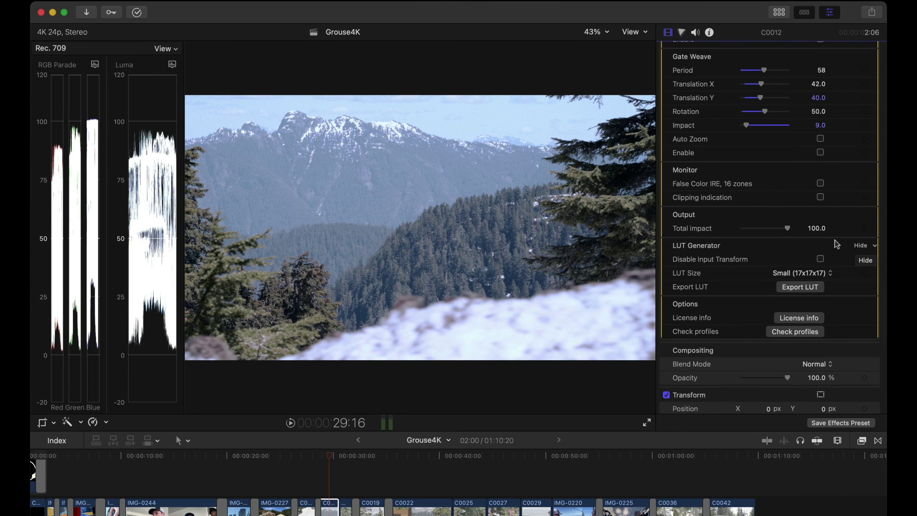
pyautogui.click(826, 274)
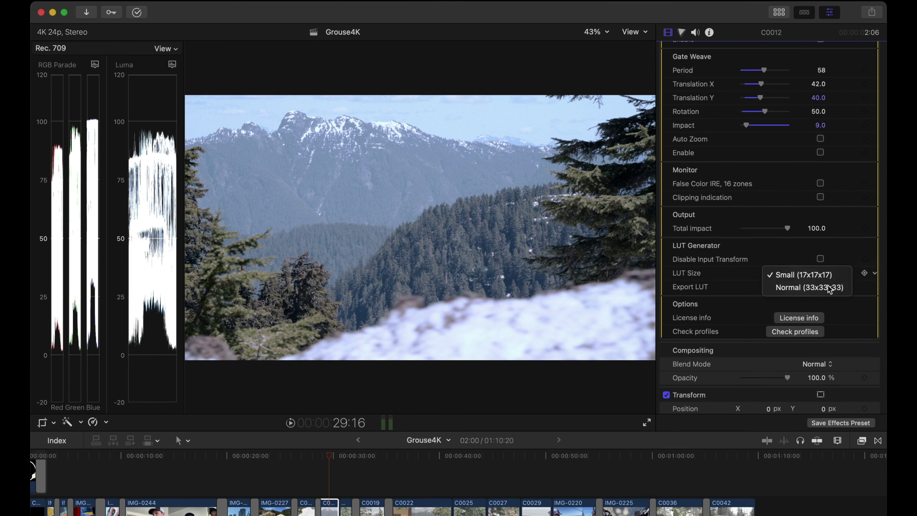
pyautogui.click(828, 288)
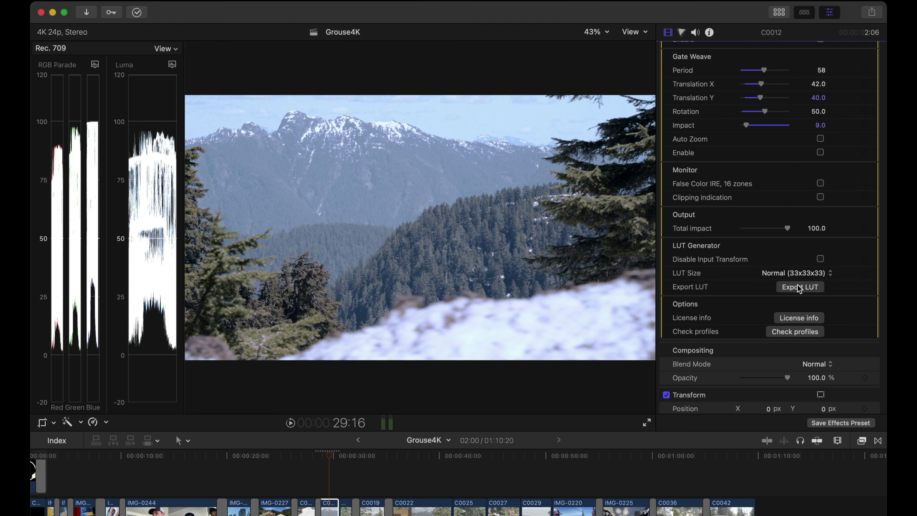
pyautogui.click(799, 287)
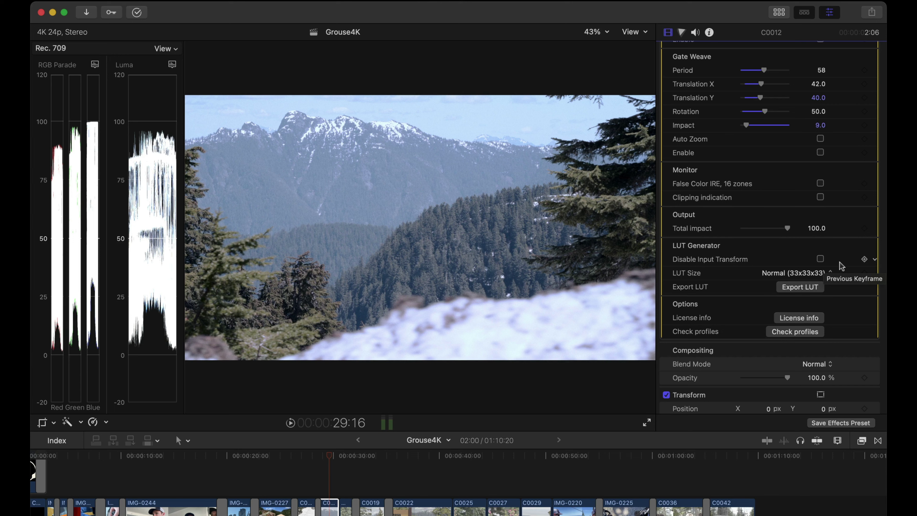
# Step: Collapse the Options section and return the inspector to the top
pyautogui.scroll(-3, 839, 265)
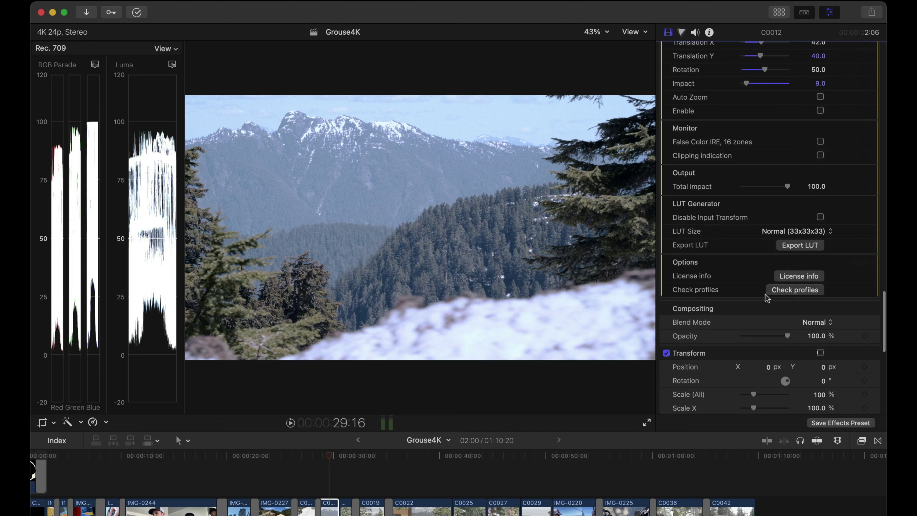
pyautogui.scroll(1, 841, 276)
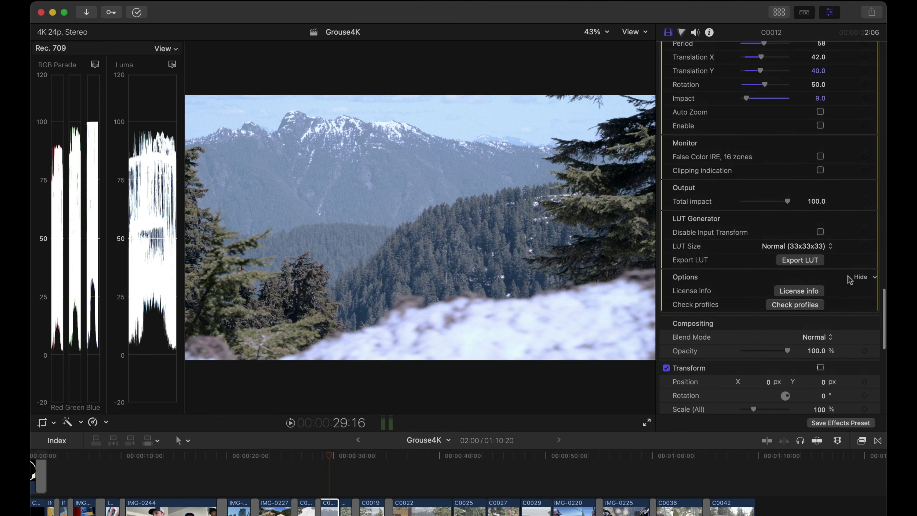
pyautogui.click(860, 277)
pyautogui.scroll(5, 861, 279)
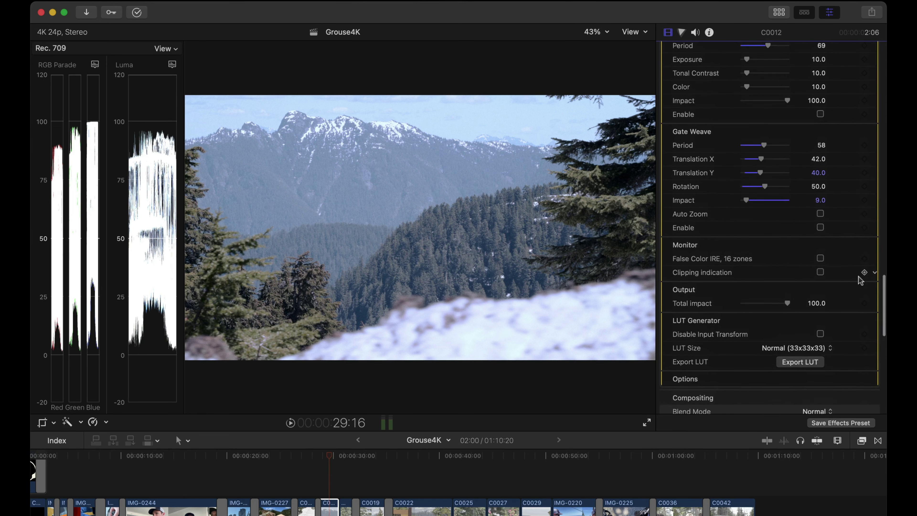
pyautogui.scroll(15, 860, 280)
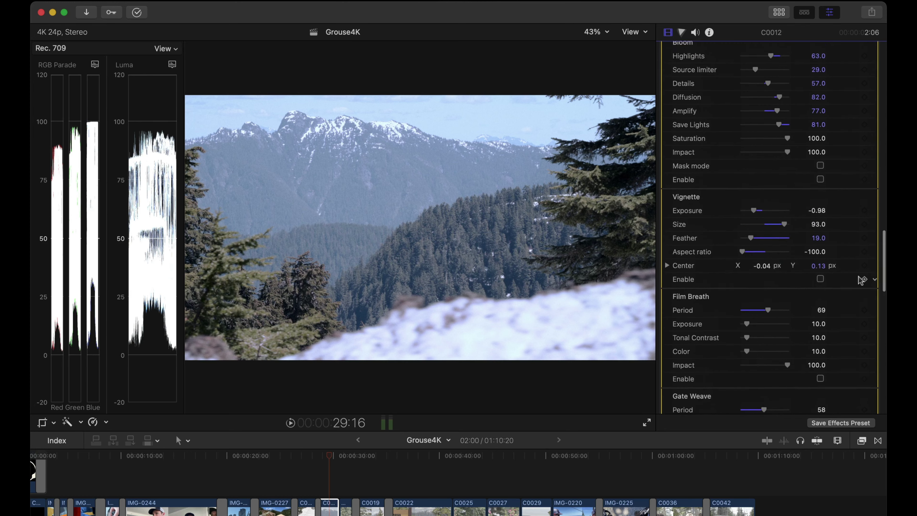
pyautogui.scroll(15, 860, 280)
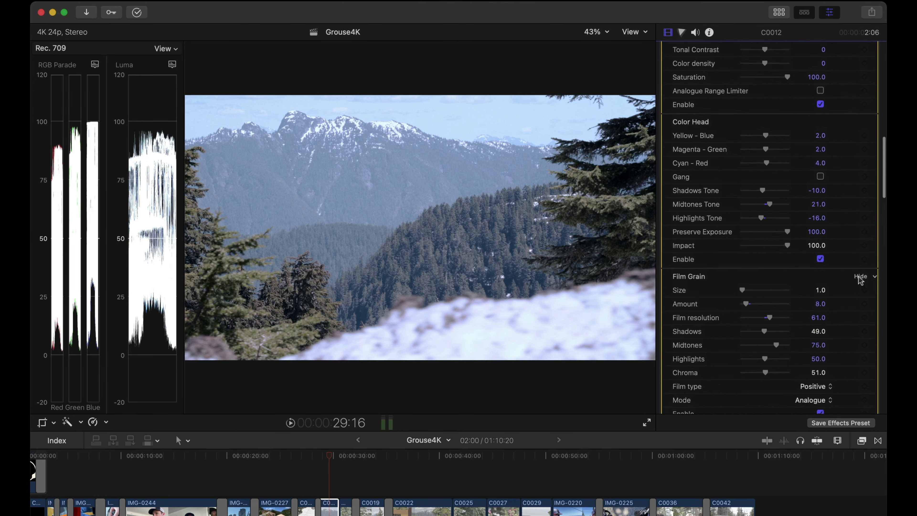
pyautogui.scroll(15, 860, 280)
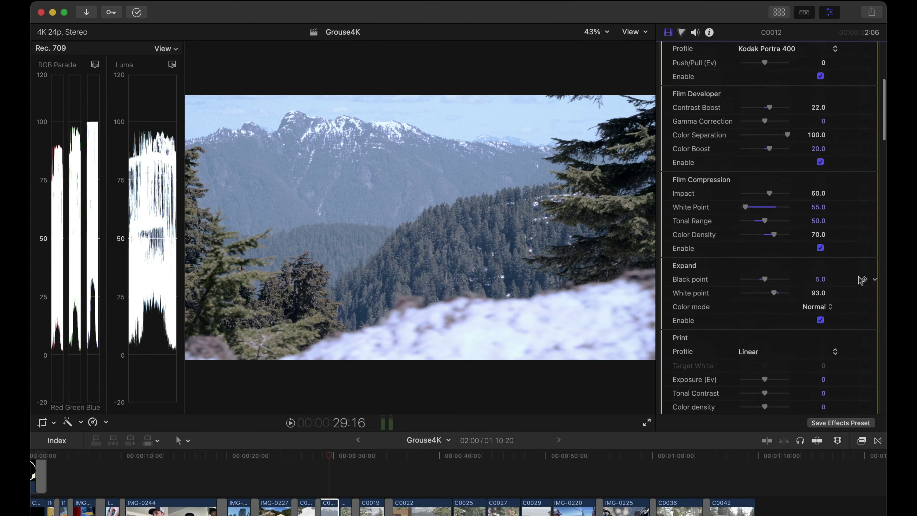
pyautogui.scroll(3, 860, 280)
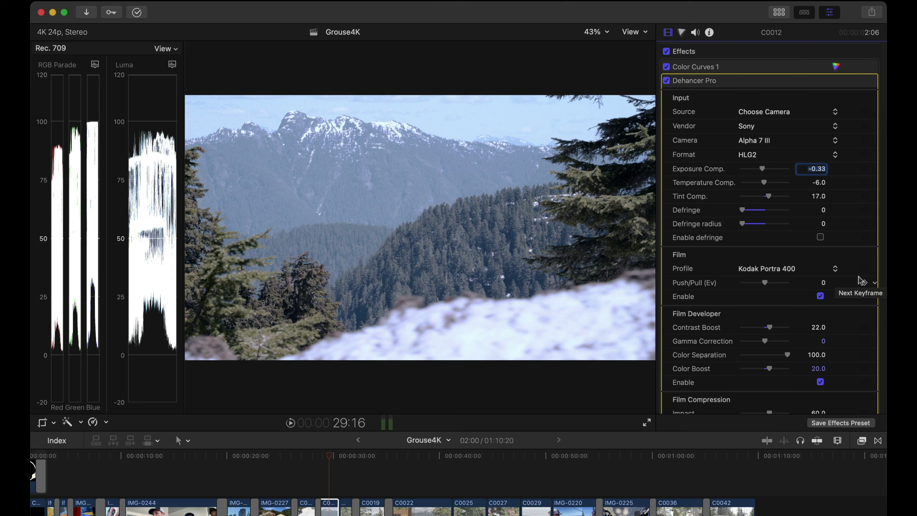
# Step: Select the graded clip C0012 and copy it
pyautogui.click(332, 510)
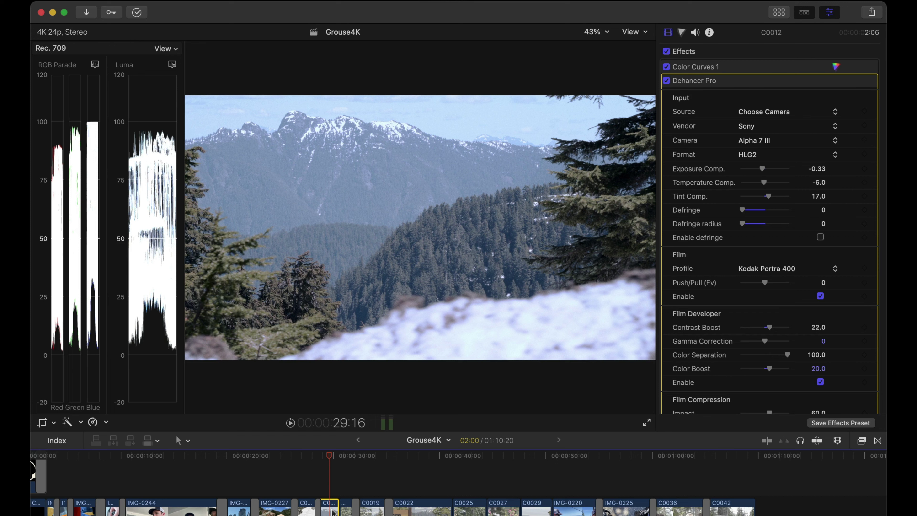
pyautogui.click(148, 1)
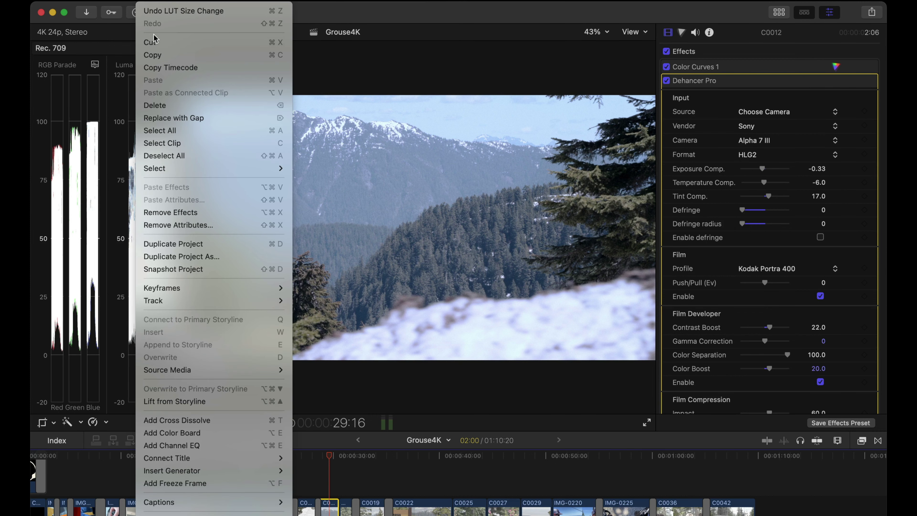
pyautogui.press('Escape')
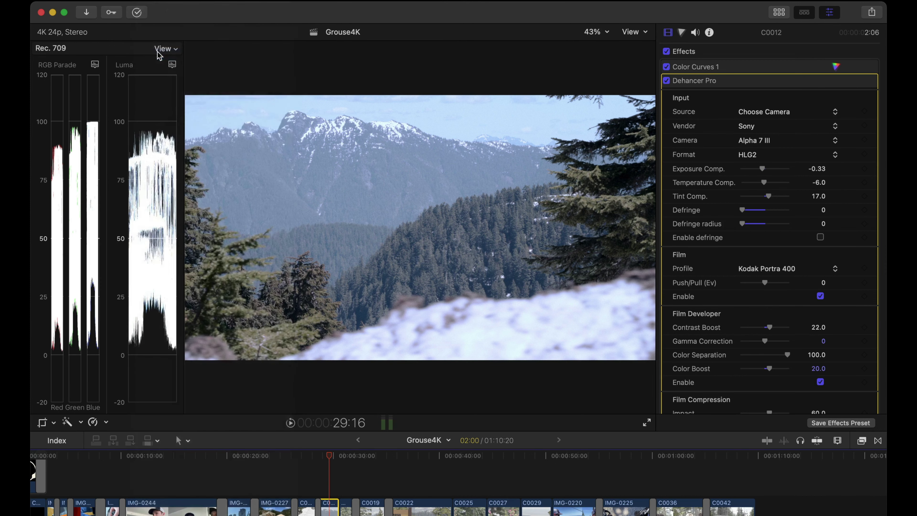
# Step: Paste attributes onto clip C0004, excluding Color Curves 1
pyautogui.click(345, 508)
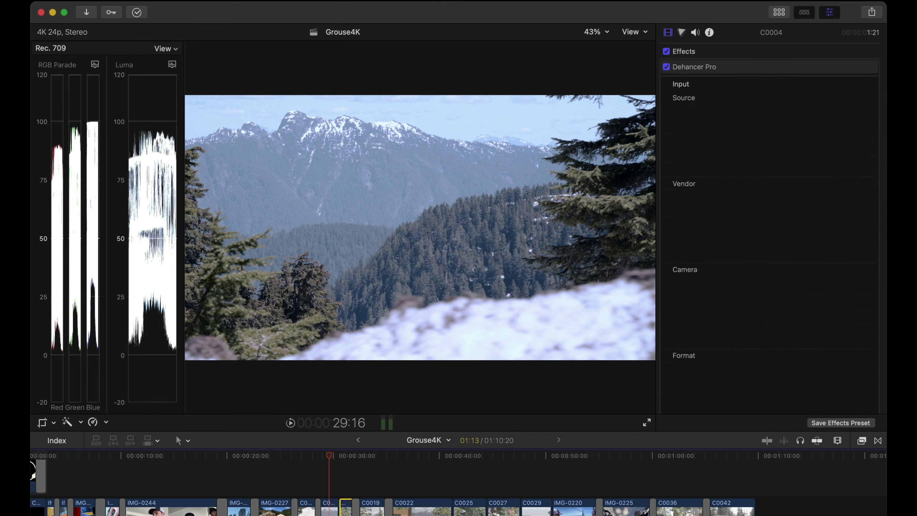
pyautogui.click(148, 1)
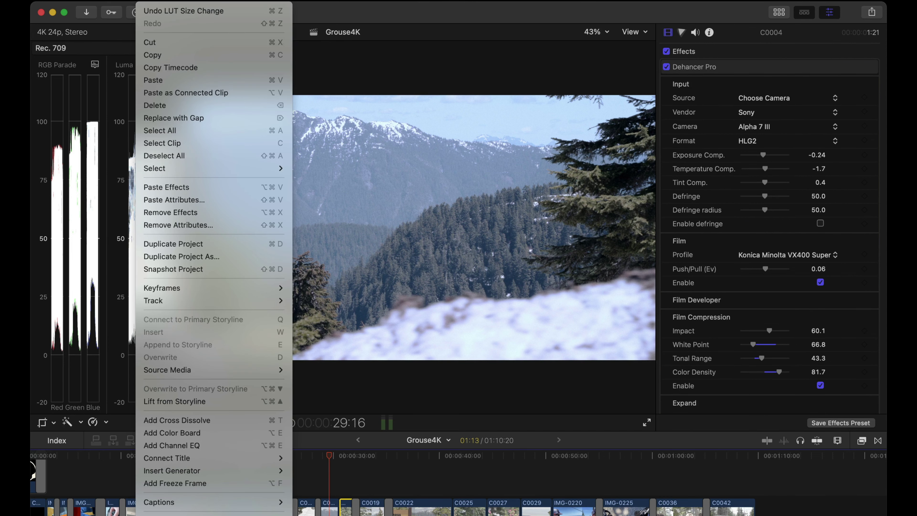
pyautogui.click(189, 199)
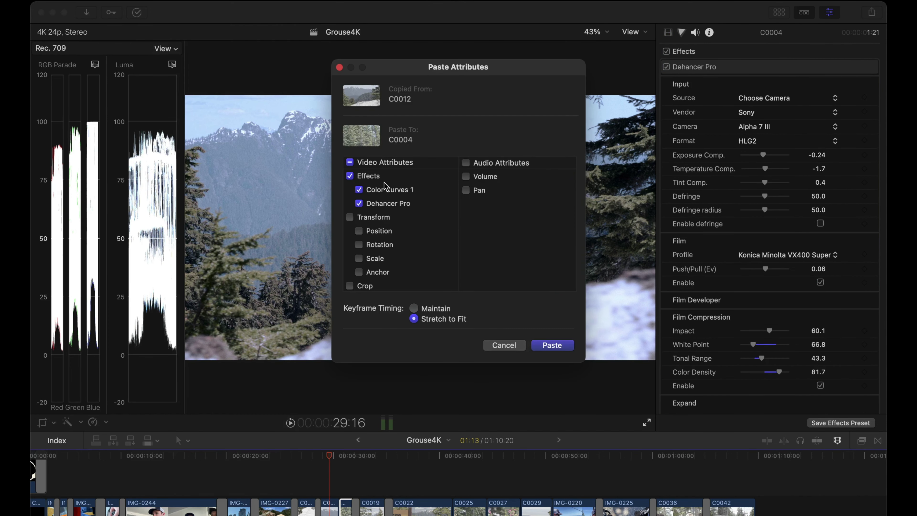
pyautogui.click(359, 189)
pyautogui.click(552, 344)
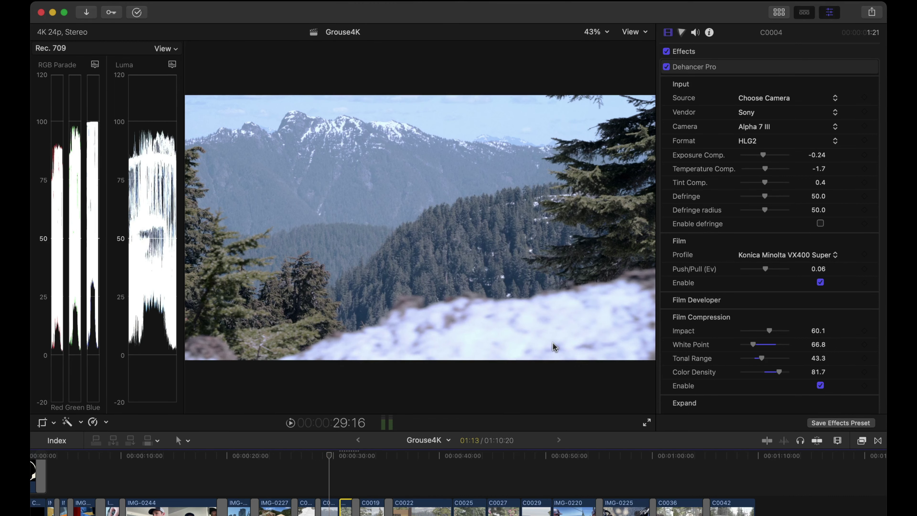